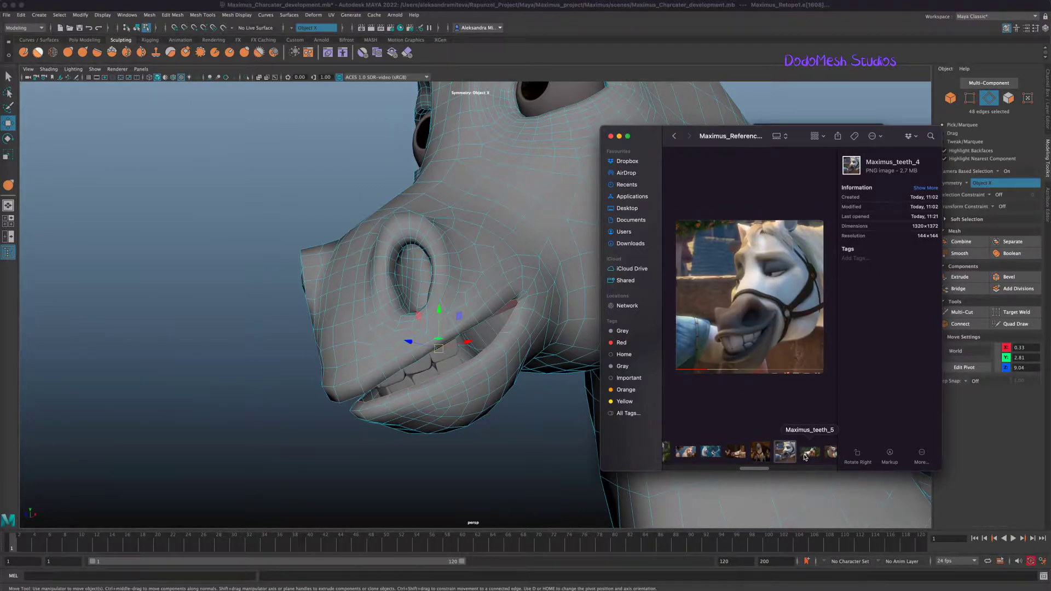
# - Extrude the border edge loop of the mouth inward, then move and scale the new loop inside the lips
pyautogui.click(447, 370)
pyautogui.keyDown('alt'); pyautogui.moveTo(557, 365); pyautogui.dragTo(521, 360, button='right'); pyautogui.keyUp('alt')
pyautogui.hotkey('ctrl', 'e')
pyautogui.press('w')
pyautogui.keyDown('alt'); pyautogui.moveTo(499, 397); pyautogui.dragTo(491, 426); pyautogui.keyUp('alt')
pyautogui.moveTo(422, 359); pyautogui.dragTo(430, 357)
pyautogui.keyDown('alt'); pyautogui.moveTo(494, 374); pyautogui.dragTo(538, 386); pyautogui.keyUp('alt')
pyautogui.press('r')
pyautogui.moveTo(543, 293); pyautogui.dragTo(661, 365)
pyautogui.press('w')
pyautogui.keyDown('alt'); pyautogui.moveTo(547, 359); pyautogui.dragTo(647, 344); pyautogui.keyUp('alt')
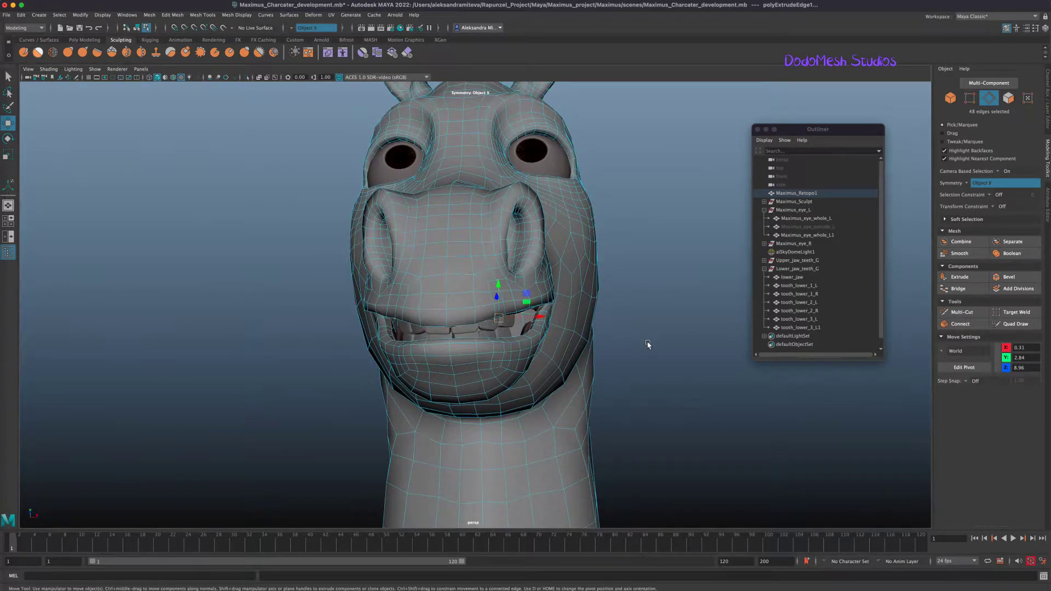
pyautogui.keyDown('alt'); pyautogui.moveTo(647, 344); pyautogui.dragTo(649, 378); pyautogui.keyUp('alt')
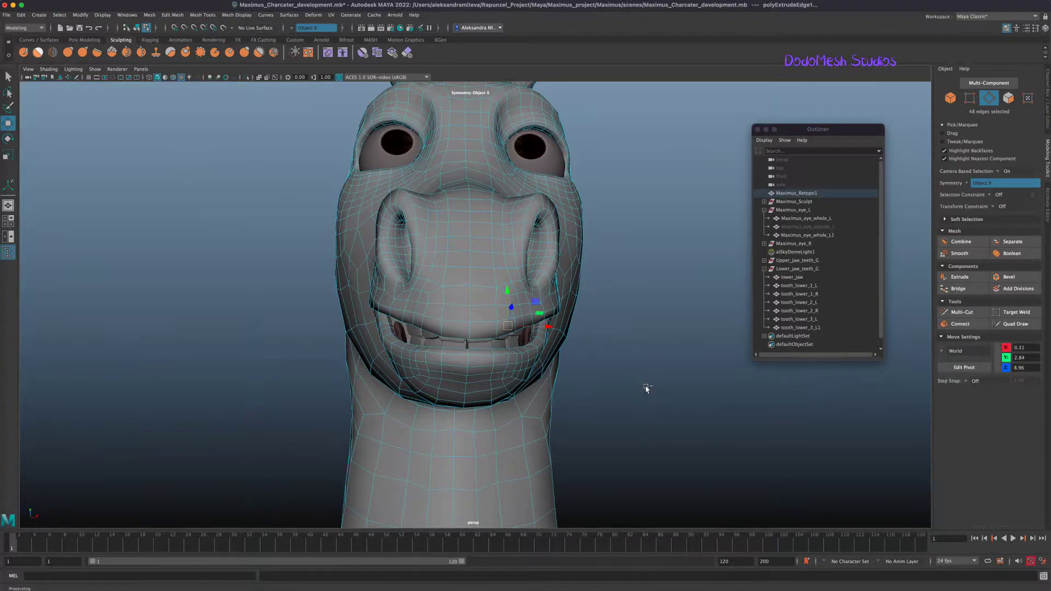
# - Extrude the inner mouth edge loop a second time and shift the new loop deeper into the mouth
pyautogui.hotkey('ctrl', 'e')
pyautogui.keyDown('alt'); pyautogui.moveTo(606, 418); pyautogui.dragTo(614, 359); pyautogui.keyUp('alt')
pyautogui.moveTo(544, 352); pyautogui.dragTo(629, 347)
pyautogui.press('r')
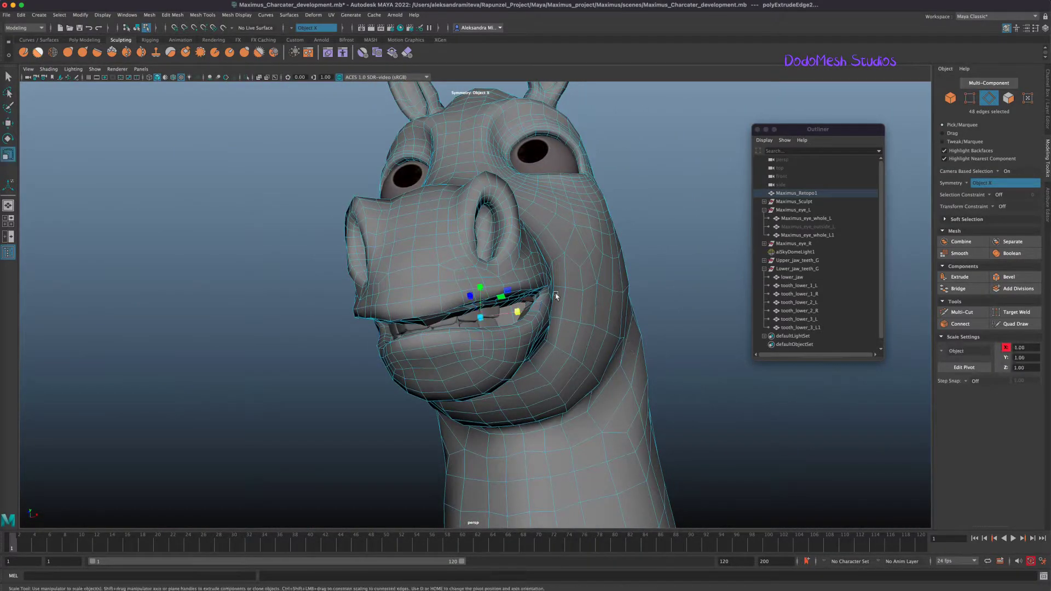
pyautogui.keyDown('alt'); pyautogui.moveTo(529, 310); pyautogui.dragTo(659, 352); pyautogui.keyUp('alt')
pyautogui.keyDown('alt'); pyautogui.moveTo(483, 312); pyautogui.dragTo(437, 486); pyautogui.keyUp('alt')
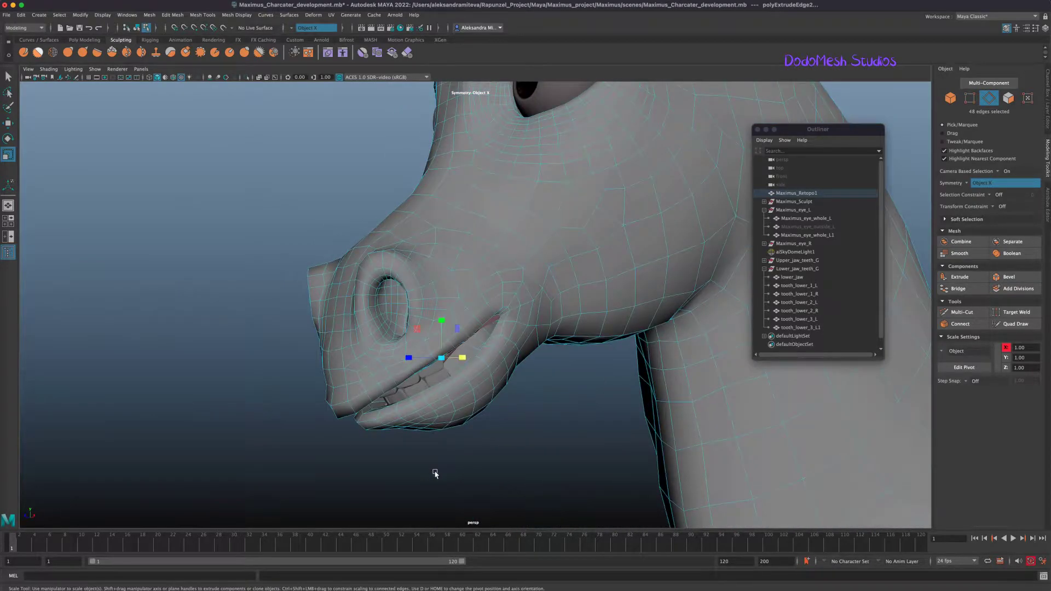
# - Scale the newly extruded mouth loop vertically and adjust its tilt and size, using wireframe and shaded views to compare it with the teeth
pyautogui.press('4')
pyautogui.moveTo(440, 322); pyautogui.dragTo(442, 327)
pyautogui.press('5')
pyautogui.moveTo(487, 427)
pyautogui.keyDown('alt'); pyautogui.mouseDown()
pyautogui.moveTo(502, 429)
pyautogui.moveTo(492, 394)
pyautogui.mouseUp(); pyautogui.keyUp('alt')
pyautogui.moveTo(433, 324); pyautogui.dragTo(656, 436)
pyautogui.press('e')
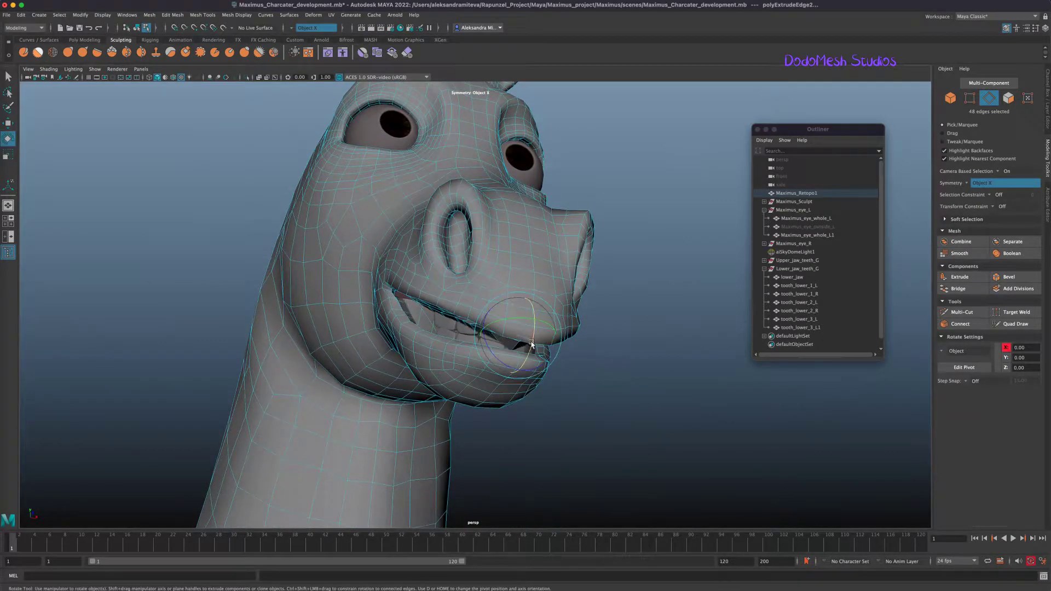
pyautogui.keyDown('alt'); pyautogui.moveTo(531, 334); pyautogui.dragTo(638, 366); pyautogui.keyUp('alt')
pyautogui.press('r')
pyautogui.moveTo(531, 320); pyautogui.dragTo(599, 419)
# - Reposition individual symmetric vertices of the inner mouth loop behind the upper lip
pyautogui.press('F9')
pyautogui.click(482, 268)
pyautogui.press('w')
pyautogui.moveTo(482, 269); pyautogui.dragTo(488, 274)
pyautogui.click(445, 266)
pyautogui.click(430, 265)
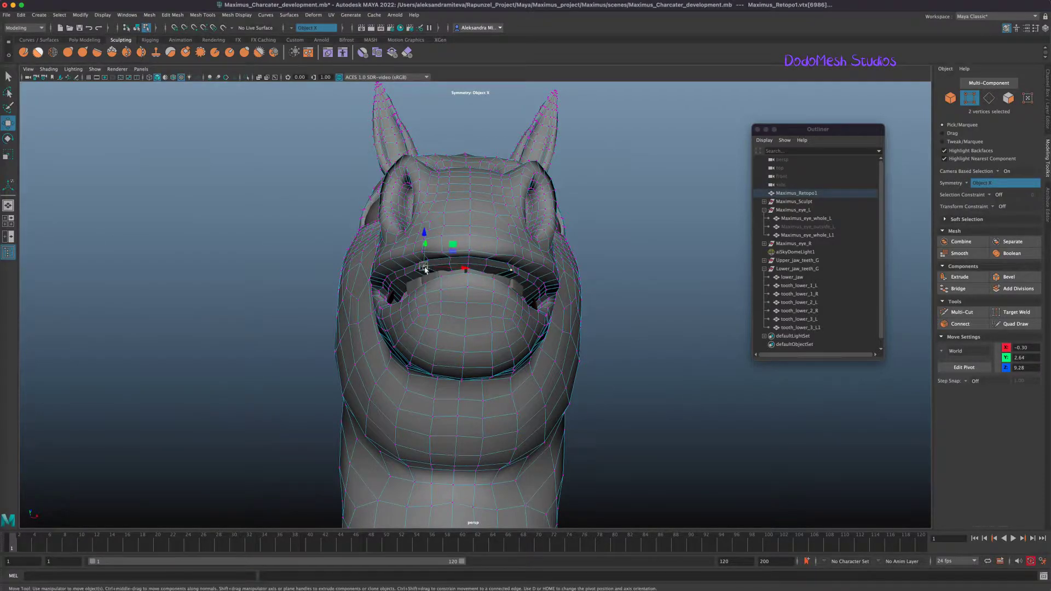
# - Lasso the faces of the neck and back of the head and hide them to open a view into the mouth
pyautogui.keyDown('alt'); pyautogui.moveTo(579, 303); pyautogui.dragTo(688, 394); pyautogui.keyUp('alt')
pyautogui.keyDown('alt'); pyautogui.moveTo(688, 394); pyautogui.dragTo(222, 371, button='right'); pyautogui.keyUp('alt')
pyautogui.press('F11')
pyautogui.keyDown('alt'); pyautogui.moveTo(720, 267); pyautogui.dragTo(344, 184, button='right'); pyautogui.keyUp('alt')
pyautogui.keyDown('alt'); pyautogui.moveTo(569, 327); pyautogui.dragTo(513, 352); pyautogui.keyUp('alt')
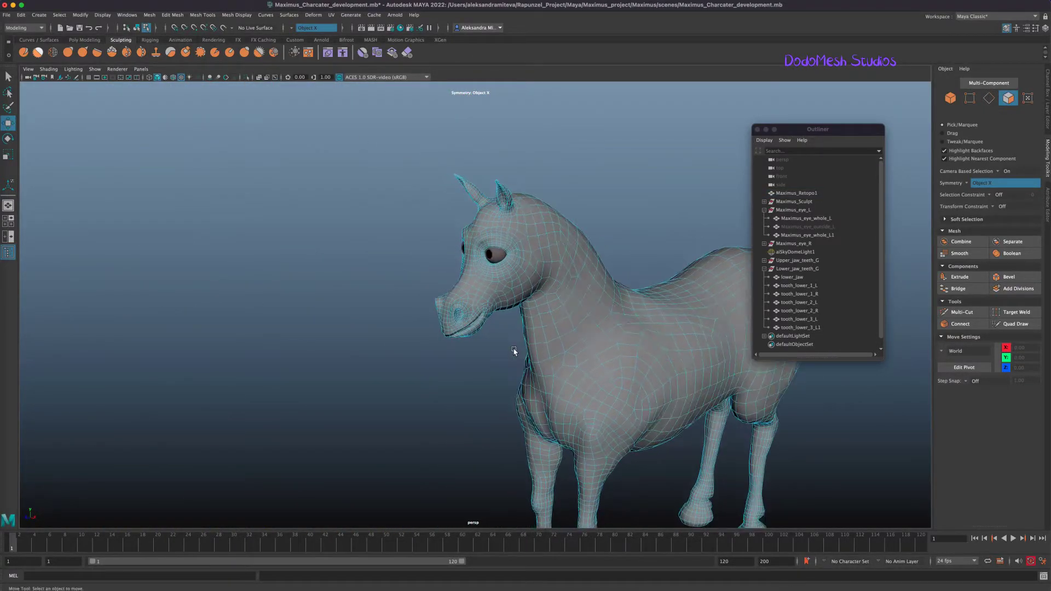
pyautogui.press('q')
pyautogui.doubleClick(8, 77)
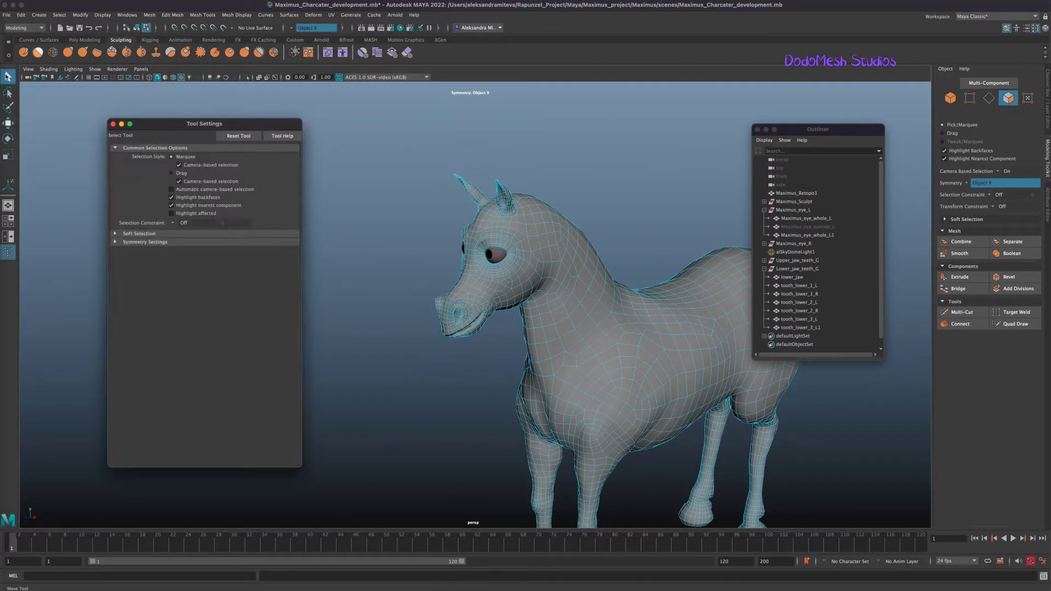
pyautogui.keyDown('alt'); pyautogui.click(112, 123); pyautogui.keyUp('alt')
pyautogui.click(559, 308)
pyautogui.keyDown('alt'); pyautogui.moveTo(444, 438); pyautogui.dragTo(416, 438); pyautogui.keyUp('alt')
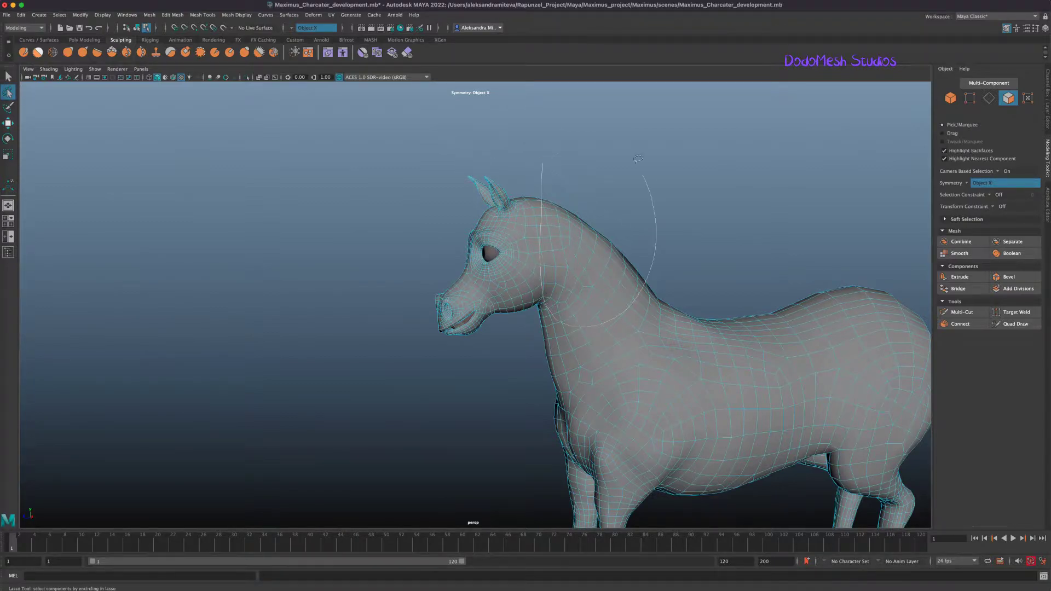
pyautogui.moveTo(538, 154); pyautogui.dragTo(537, 153)
pyautogui.press('Delete')
# - Select the open inner mouth edge loop from inside the head and scale it vertically and sideways
pyautogui.keyDown('alt'); pyautogui.moveTo(591, 438); pyautogui.dragTo(416, 452); pyautogui.keyUp('alt')
pyautogui.moveTo(611, 359)
pyautogui.keyDown('alt'); pyautogui.mouseDown(button='right')
pyautogui.moveTo(673, 337)
pyautogui.moveTo(713, 343)
pyautogui.mouseUp(button='right'); pyautogui.keyUp('alt')
pyautogui.keyDown('alt'); pyautogui.moveTo(712, 343); pyautogui.dragTo(718, 368); pyautogui.keyUp('alt')
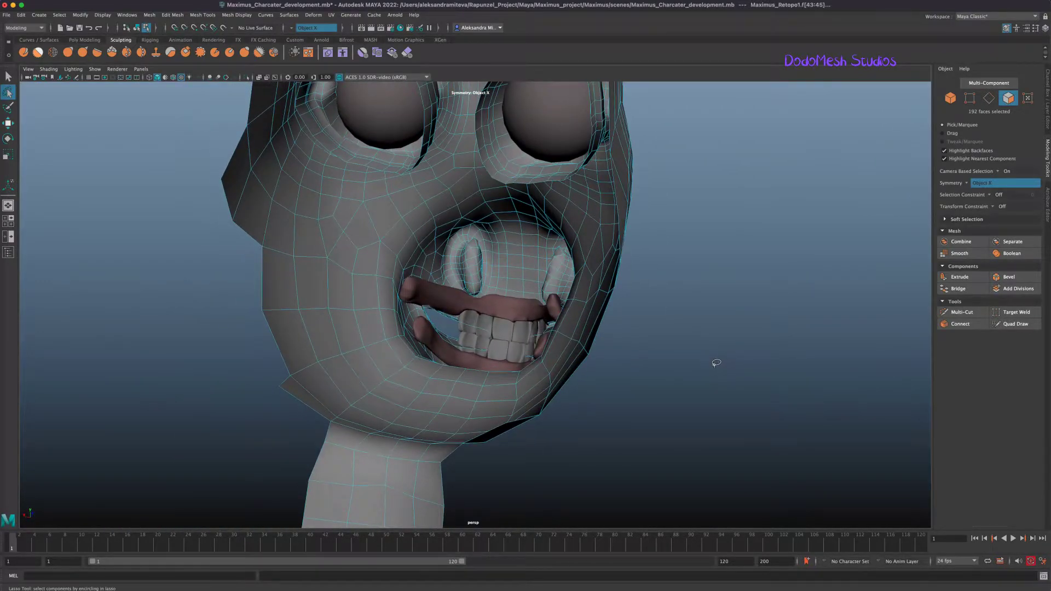
pyautogui.keyDown('alt'); pyautogui.moveTo(716, 363); pyautogui.dragTo(613, 383, button='right'); pyautogui.keyUp('alt')
pyautogui.moveTo(613, 383)
pyautogui.keyDown('alt'); pyautogui.mouseDown()
pyautogui.moveTo(563, 397)
pyautogui.moveTo(606, 388)
pyautogui.mouseUp(); pyautogui.keyUp('alt')
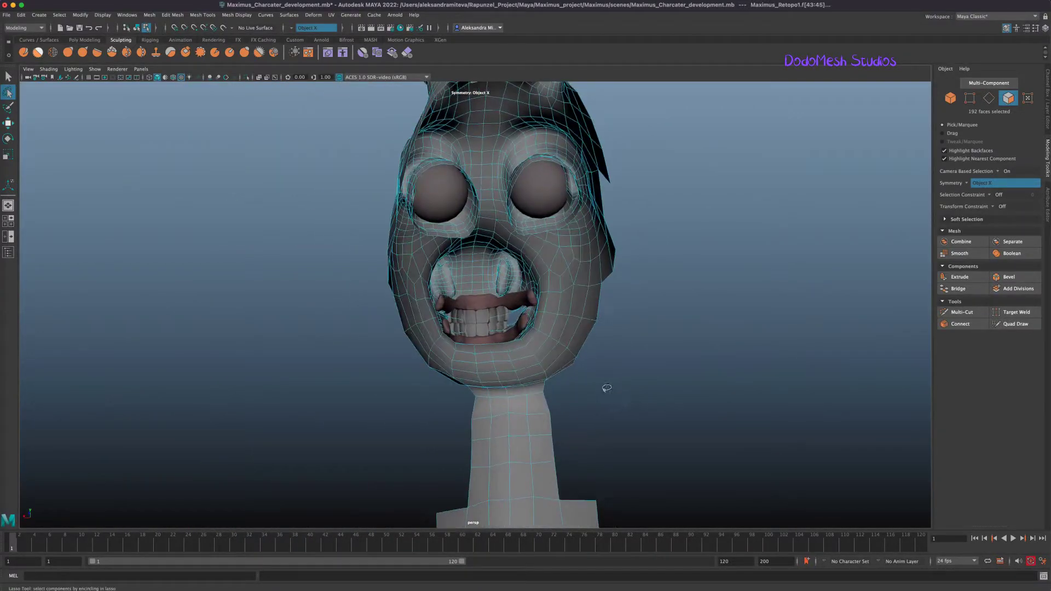
pyautogui.keyDown('alt'); pyautogui.moveTo(606, 389); pyautogui.dragTo(762, 288, button='right'); pyautogui.keyUp('alt')
pyautogui.moveTo(665, 363)
pyautogui.keyDown('alt'); pyautogui.mouseDown()
pyautogui.moveTo(655, 375)
pyautogui.moveTo(671, 368)
pyautogui.mouseUp(); pyautogui.keyUp('alt')
pyautogui.keyDown('alt'); pyautogui.moveTo(671, 368); pyautogui.dragTo(952, 309, button='right'); pyautogui.keyUp('alt')
pyautogui.click(989, 98)
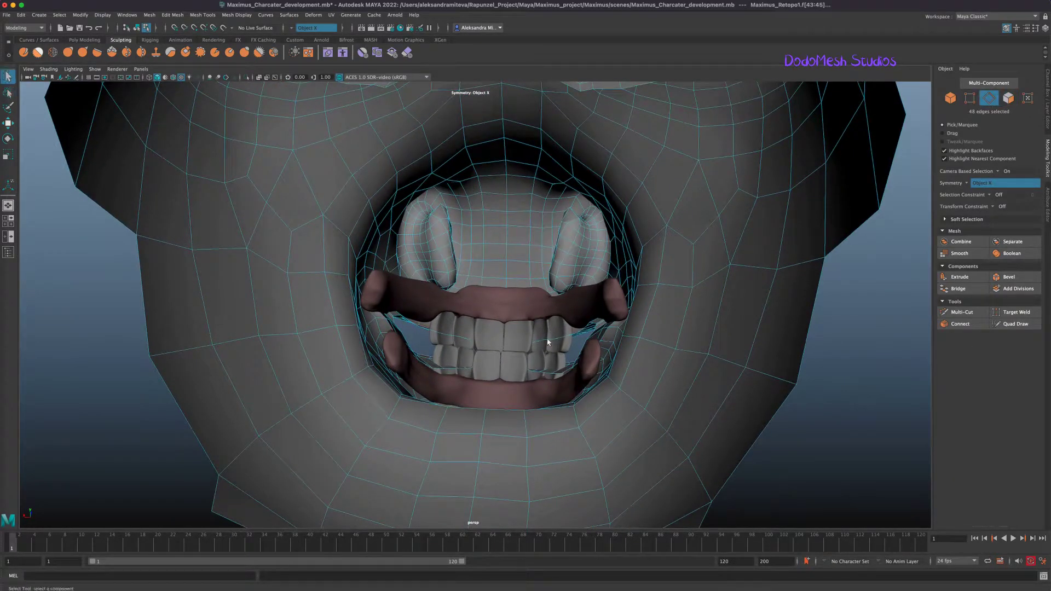
pyautogui.keyDown('alt'); pyautogui.moveTo(810, 399); pyautogui.dragTo(654, 425); pyautogui.keyUp('alt')
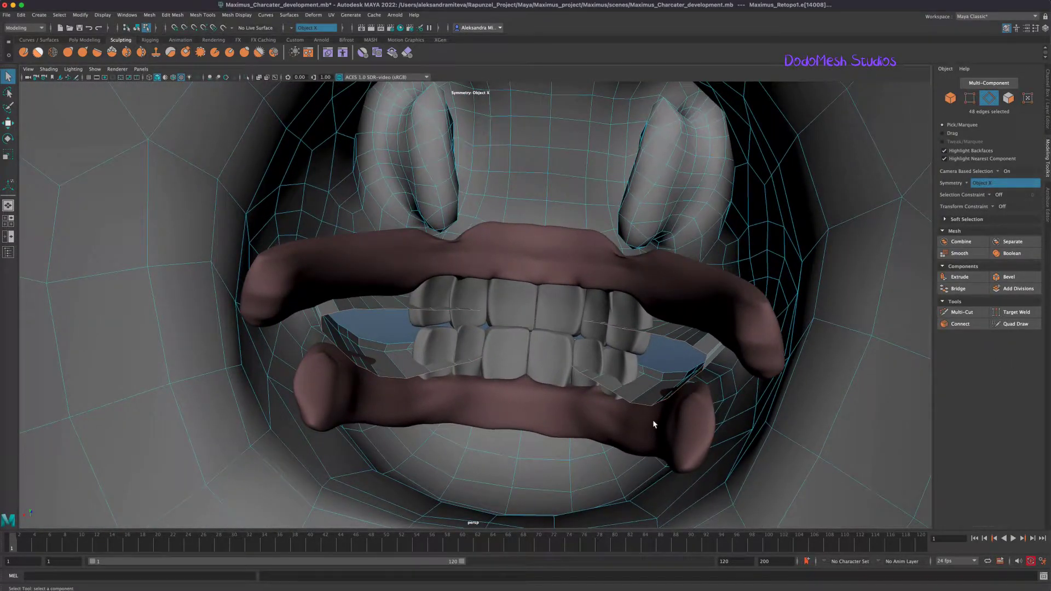
pyautogui.press('r')
pyautogui.moveTo(606, 318); pyautogui.dragTo(608, 303)
pyautogui.moveTo(564, 340); pyautogui.dragTo(555, 340)
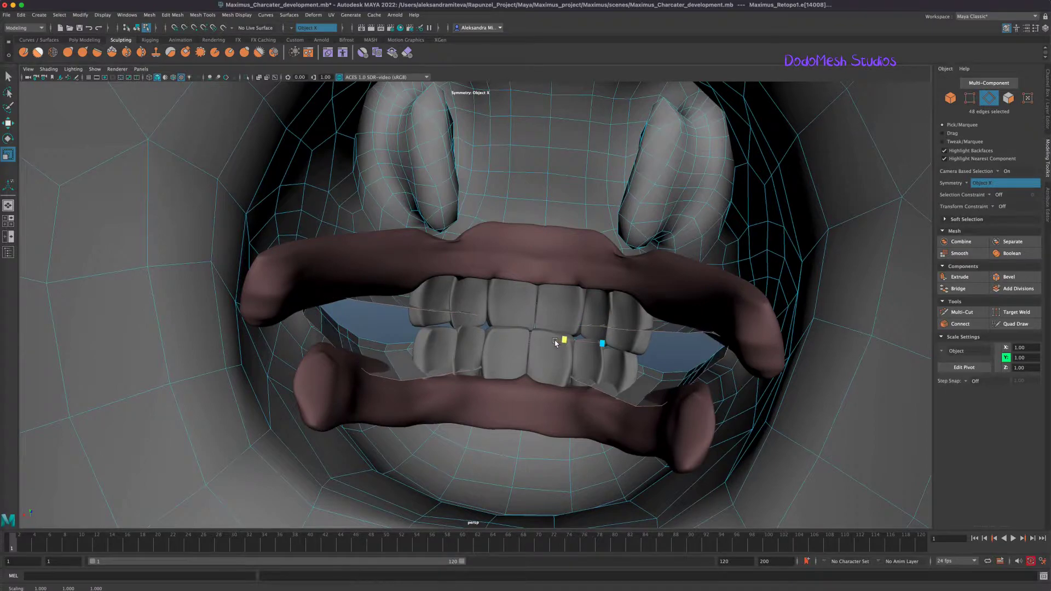
# - Toggle the Maximus_body display layer to template display and back to normal
pyautogui.click(967, 98)
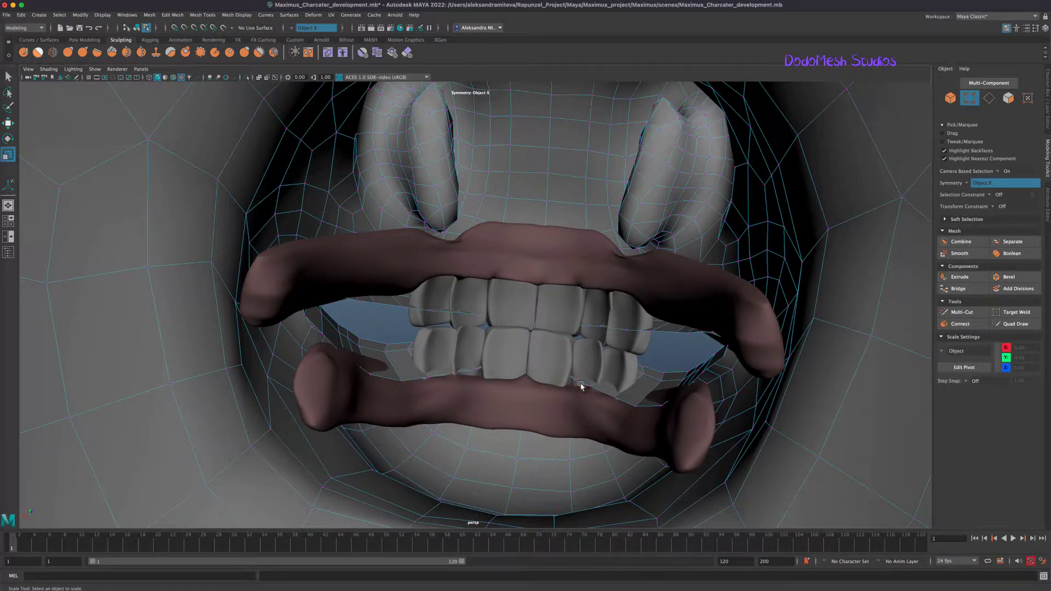
pyautogui.click(1047, 109)
pyautogui.click(964, 355)
pyautogui.click(964, 354)
pyautogui.click(963, 354)
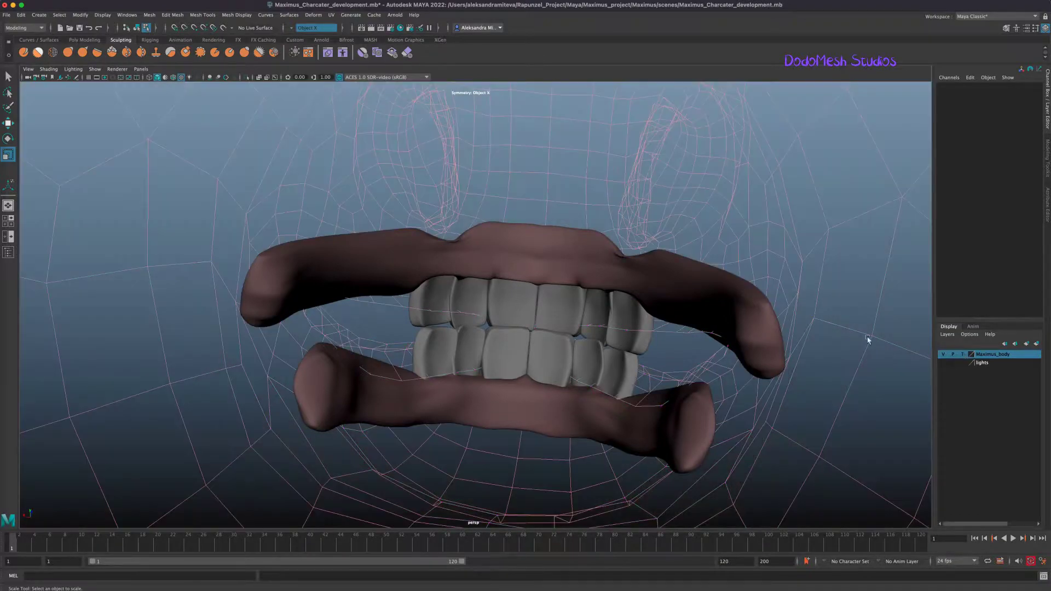
pyautogui.click(963, 355)
pyautogui.click(1048, 157)
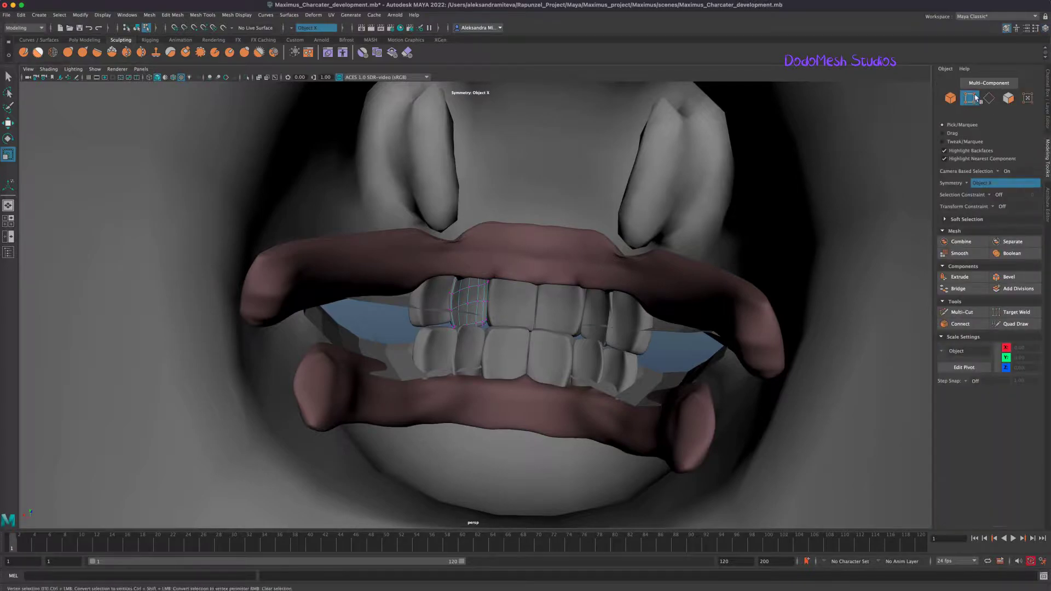
# - Return to vertex editing on the body mesh and open the Outliner beside the mouth
pyautogui.click(341, 335)
pyautogui.click(127, 15)
pyautogui.click(143, 115)
pyautogui.moveTo(818, 129); pyautogui.dragTo(149, 140)
pyautogui.keyDown('alt'); pyautogui.moveTo(557, 370); pyautogui.dragTo(541, 373); pyautogui.keyUp('alt')
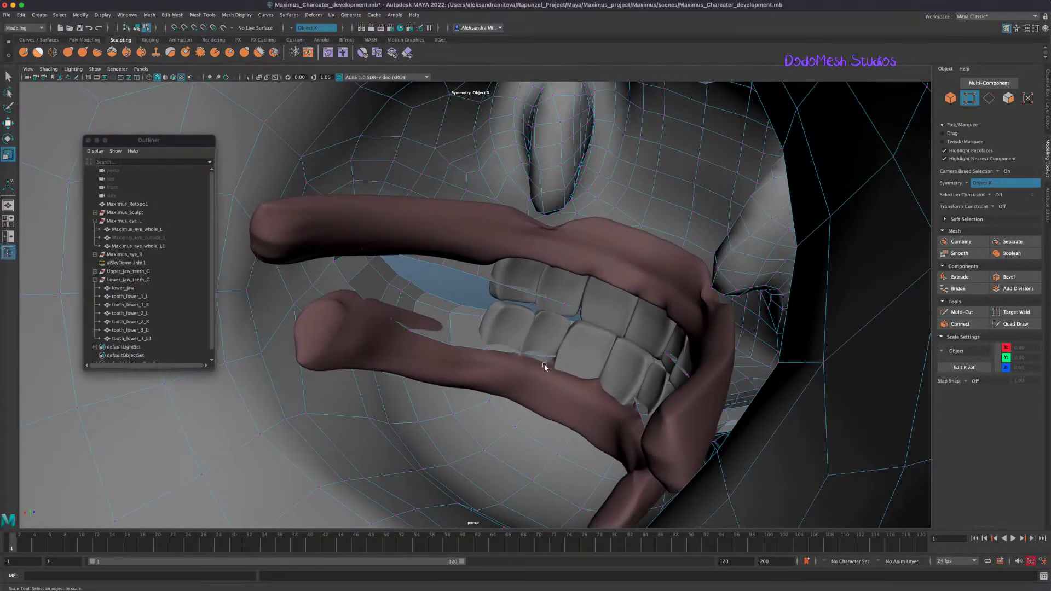
# - In wireframe display, adjust the vertices along the upper part of the inner mouth loop
pyautogui.press('4')
pyautogui.keyDown('alt'); pyautogui.moveTo(626, 382); pyautogui.dragTo(639, 369); pyautogui.keyUp('alt')
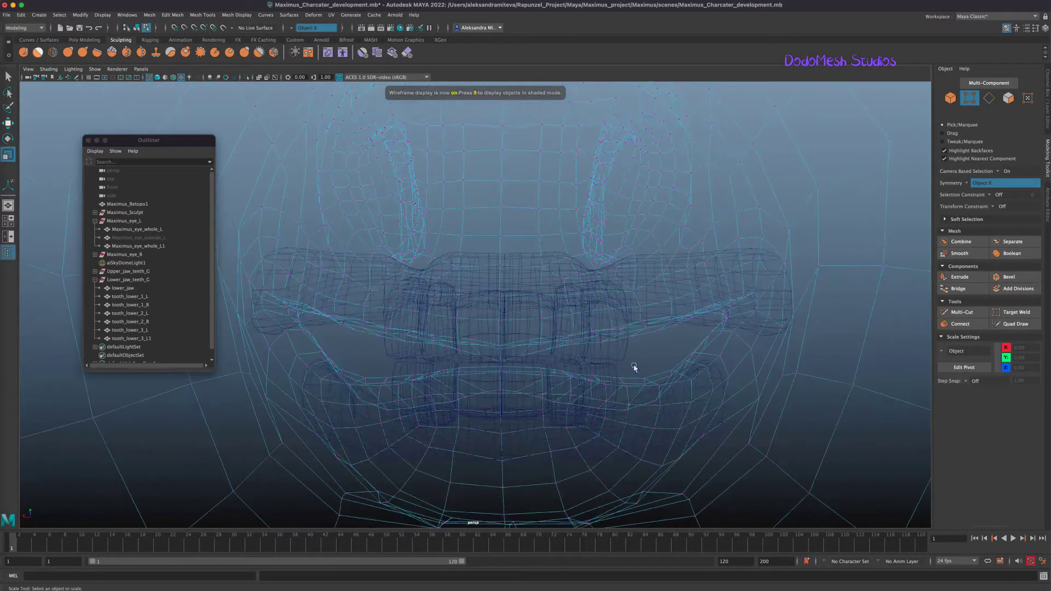
pyautogui.click(500, 359)
pyautogui.press('w')
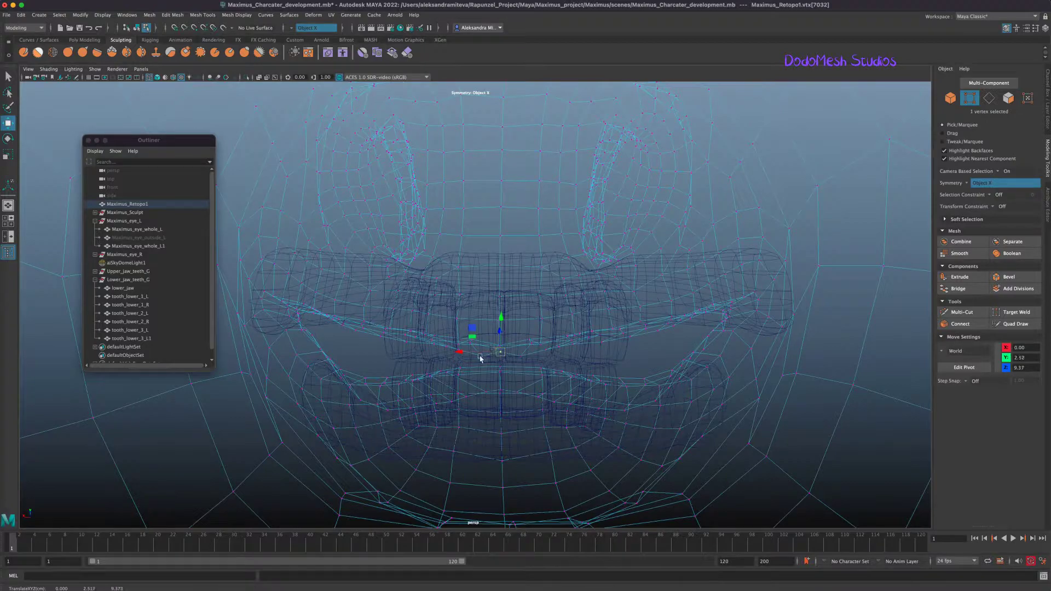
pyautogui.click(477, 356)
pyautogui.click(546, 350)
pyautogui.click(430, 346)
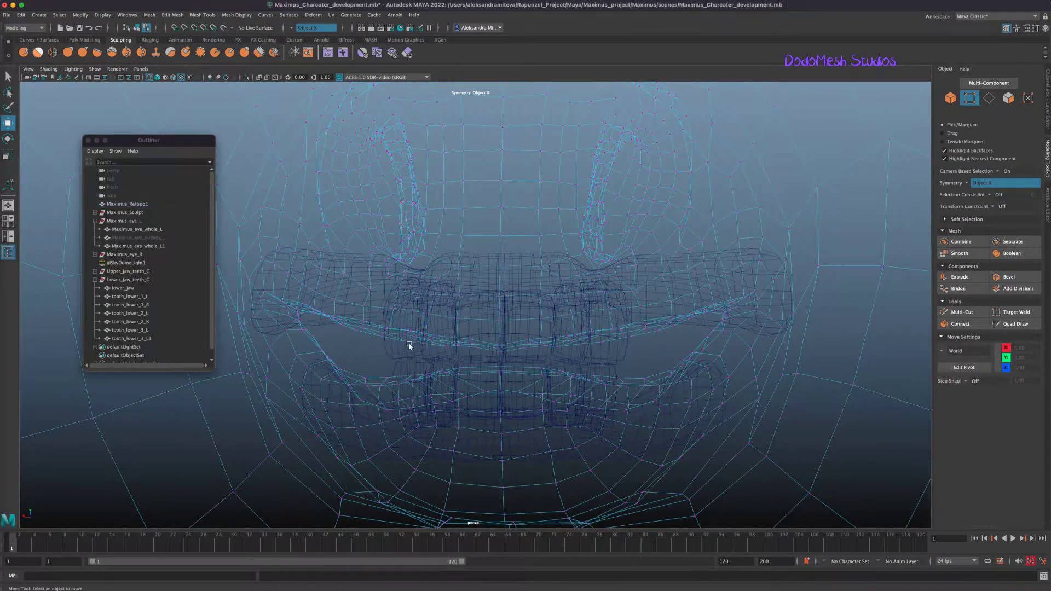
pyautogui.click(370, 336)
pyautogui.click(348, 331)
# - Adjust the vertices along the lower part of the inner mouth loop and return to shaded display
pyautogui.keyDown('alt'); pyautogui.moveTo(349, 330); pyautogui.dragTo(493, 368); pyautogui.keyUp('alt')
pyautogui.click(492, 338)
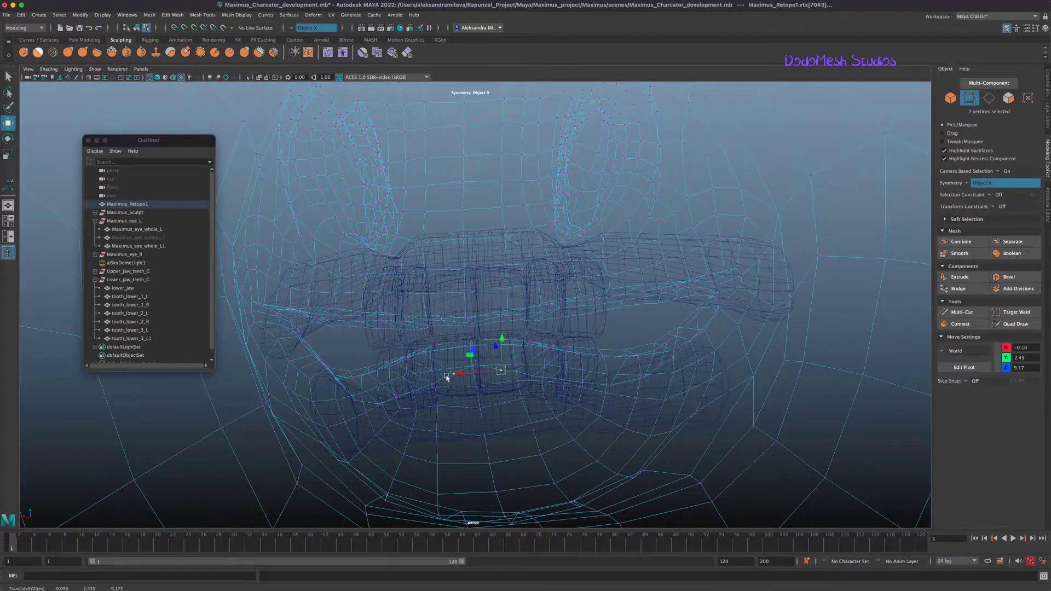
pyautogui.click(441, 381)
pyautogui.press('5')
pyautogui.keyDown('alt'); pyautogui.moveTo(520, 446); pyautogui.dragTo(637, 405); pyautogui.keyUp('alt')
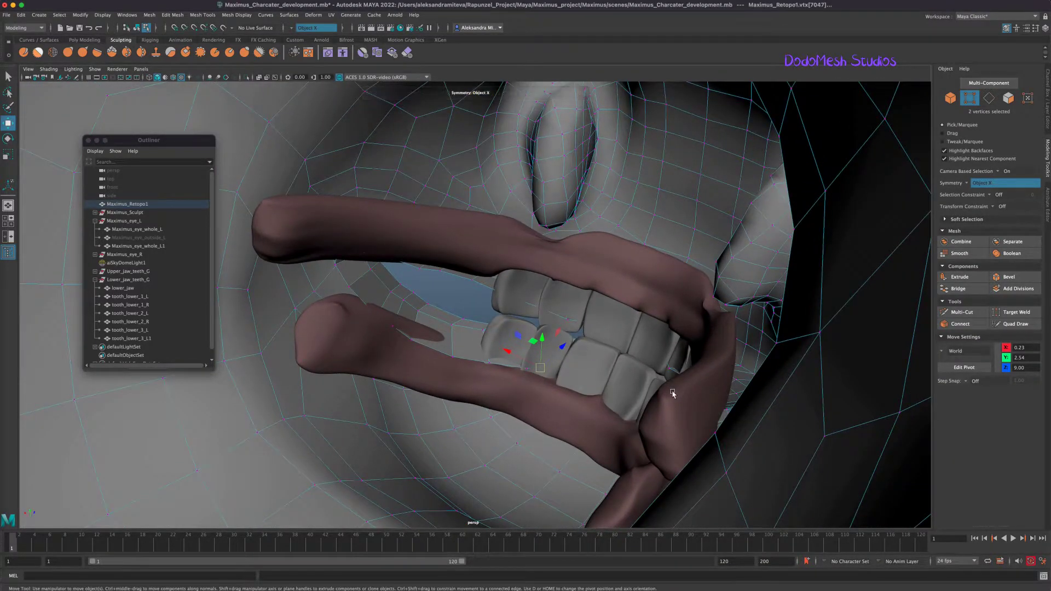
# - Hide the Upper_jaw_teeth_G and Lower_jaw_teeth_G groups
pyautogui.keyDown('alt'); pyautogui.moveTo(854, 391); pyautogui.dragTo(678, 400); pyautogui.keyUp('alt')
pyautogui.keyDown('alt'); pyautogui.moveTo(678, 399); pyautogui.dragTo(298, 403, button='right'); pyautogui.keyUp('alt')
pyautogui.keyDown('alt'); pyautogui.moveTo(298, 403); pyautogui.dragTo(687, 378); pyautogui.keyUp('alt')
pyautogui.moveTo(147, 139); pyautogui.dragTo(822, 110)
pyautogui.click(769, 250)
pyautogui.click(793, 243)
pyautogui.press('h')
pyautogui.click(794, 251)
pyautogui.press('h')
pyautogui.click(637, 412)
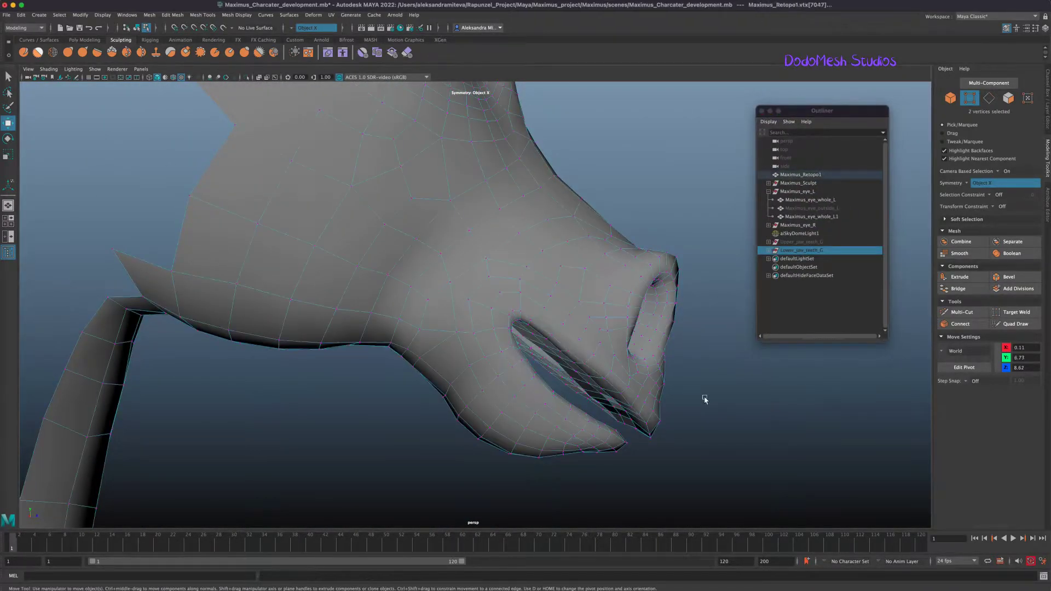
# - Turn off camera-based selection for marquee selecting and select all faces of the Maximus_Retopo1 mesh
pyautogui.keyDown('alt'); pyautogui.moveTo(701, 399); pyautogui.dragTo(697, 395); pyautogui.keyUp('alt')
pyautogui.keyDown('alt'); pyautogui.moveTo(697, 395); pyautogui.dragTo(454, 367, button='right'); pyautogui.keyUp('alt')
pyautogui.click(951, 98)
pyautogui.keyDown('alt'); pyautogui.moveTo(383, 345); pyautogui.dragTo(189, 345, button='right'); pyautogui.keyUp('alt')
pyautogui.click(296, 197)
pyautogui.moveTo(562, 345); pyautogui.dragTo(561, 345)
pyautogui.keyDown('alt'); pyautogui.moveTo(618, 395); pyautogui.dragTo(475, 417); pyautogui.keyUp('alt')
pyautogui.doubleClick(8, 77)
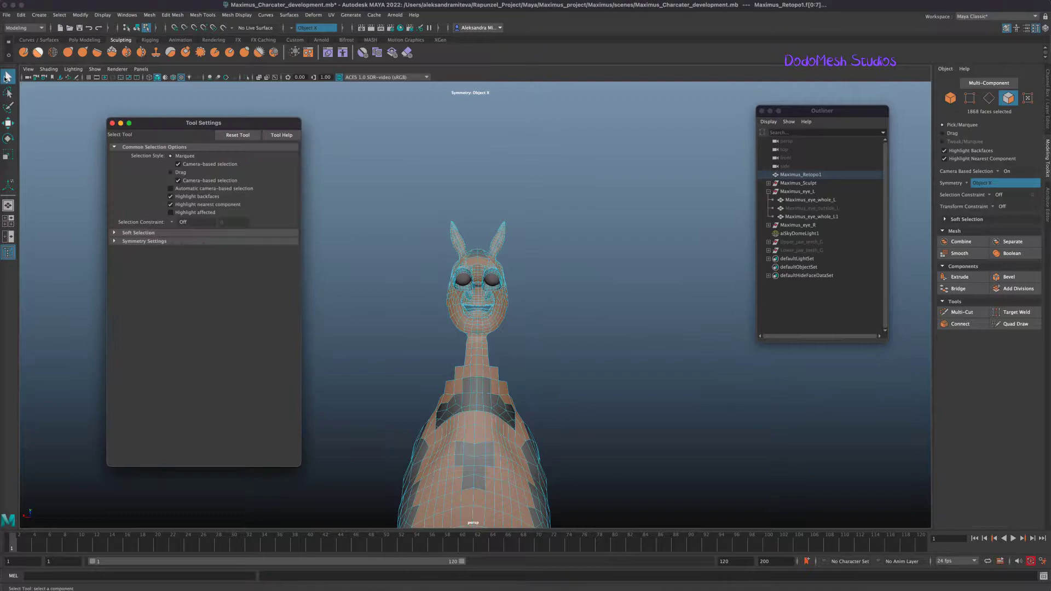
pyautogui.moveTo(369, 196); pyautogui.dragTo(627, 530)
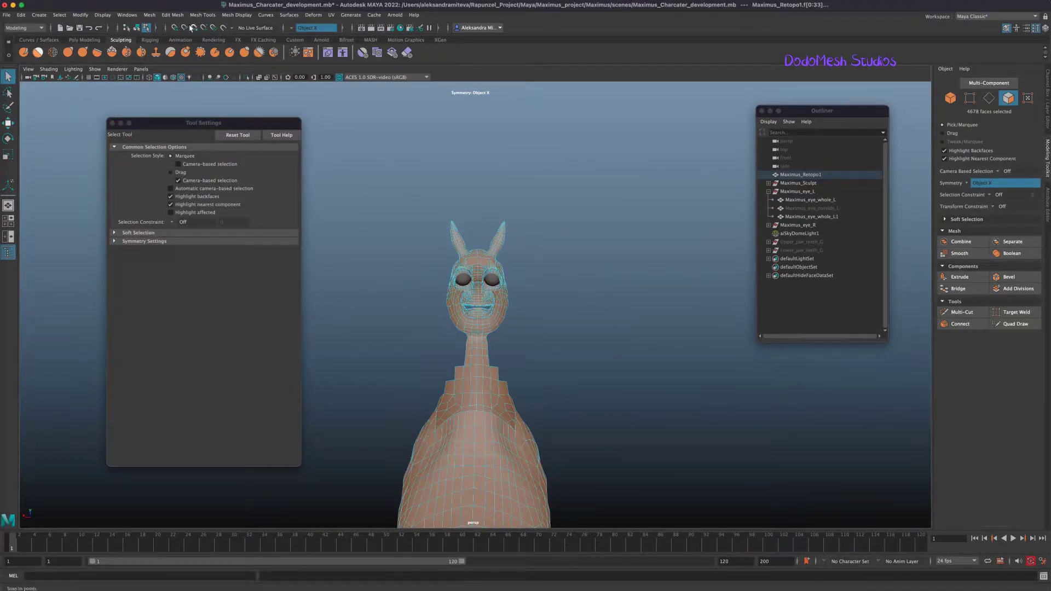
# - Harden the edge normals of the selected faces so the mesh shades faceted
pyautogui.click(229, 16)
pyautogui.click(275, 81)
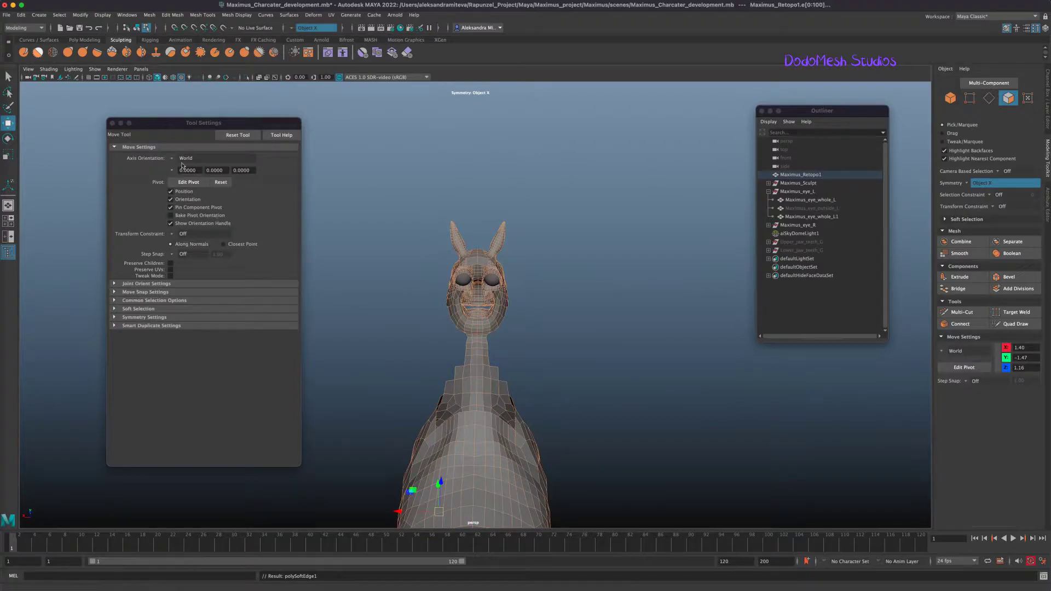
pyautogui.click(112, 123)
# - Turn camera-based marquee selection back on for the Select tool and clear the selection
pyautogui.press('q')
pyautogui.doubleClick(8, 76)
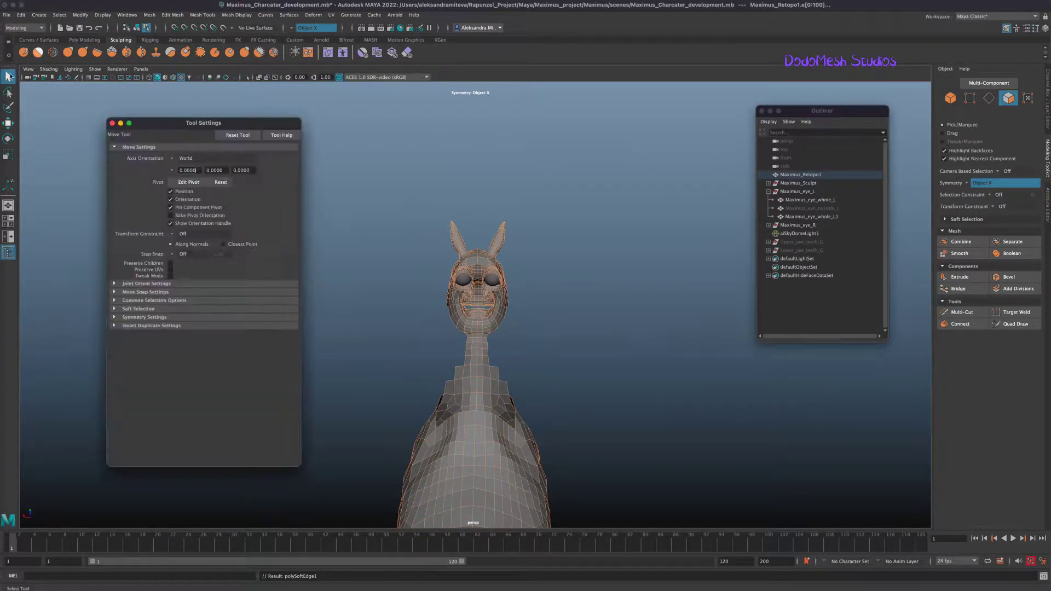
pyautogui.click(178, 164)
pyautogui.click(605, 377)
# - Select the open border edge loop inside the mouth in edge mode and close the tool settings
pyautogui.keyDown('alt'); pyautogui.moveTo(605, 377); pyautogui.dragTo(1034, 304, button='right'); pyautogui.keyUp('alt')
pyautogui.keyDown('alt'); pyautogui.moveTo(605, 350); pyautogui.dragTo(1032, 312, button='right'); pyautogui.keyUp('alt')
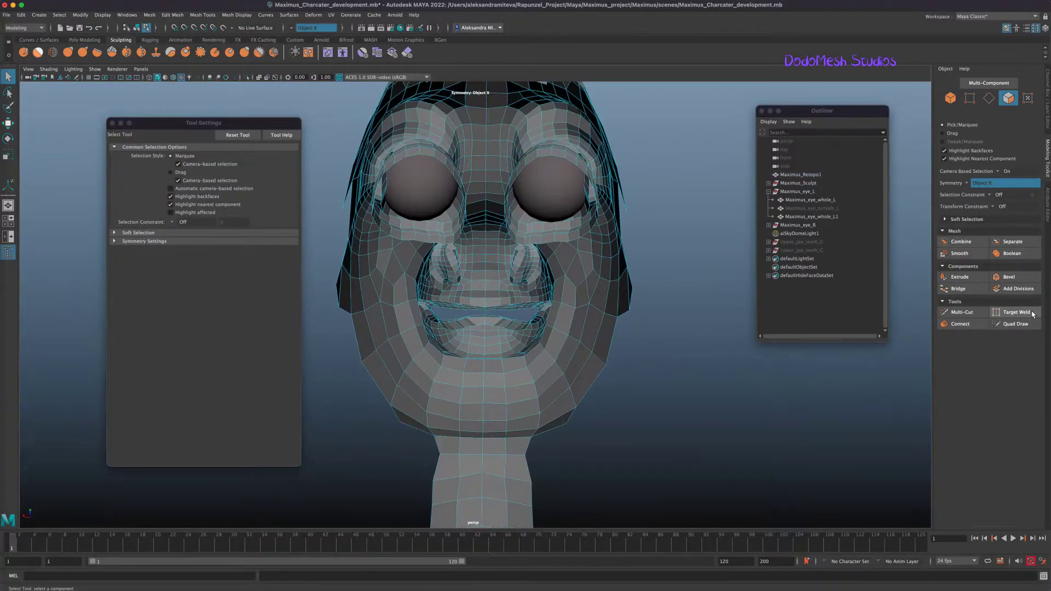
pyautogui.keyDown('alt'); pyautogui.moveTo(465, 356); pyautogui.dragTo(605, 392); pyautogui.keyUp('alt')
pyautogui.keyDown('alt'); pyautogui.moveTo(605, 393); pyautogui.dragTo(833, 353, button='right'); pyautogui.keyUp('alt')
pyautogui.keyDown('alt'); pyautogui.moveTo(668, 436); pyautogui.dragTo(907, 340, button='right'); pyautogui.keyUp('alt')
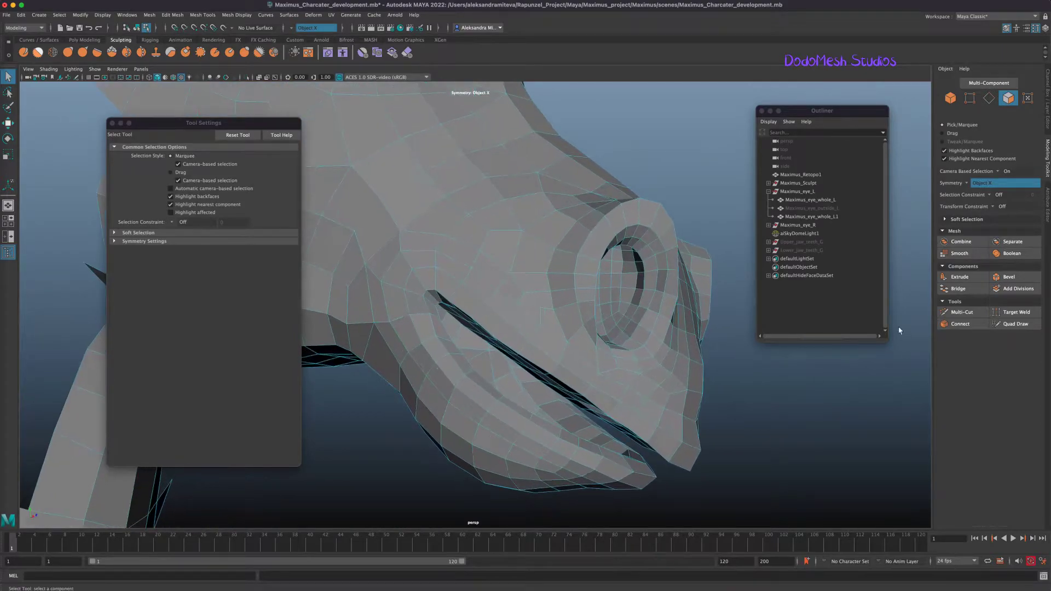
pyautogui.click(989, 99)
pyautogui.press('f')
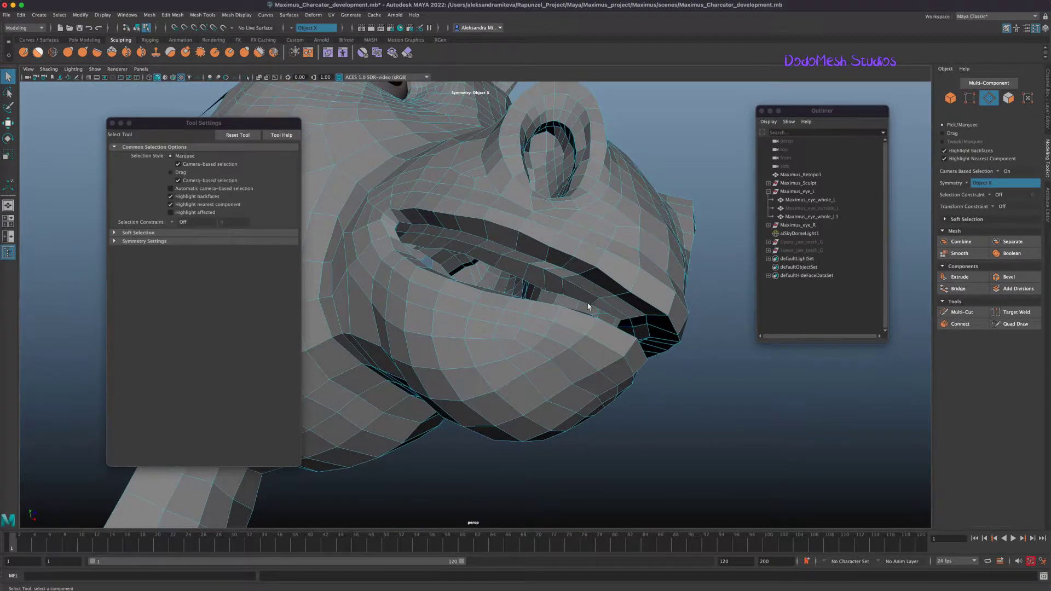
pyautogui.keyDown('alt'); pyautogui.moveTo(583, 303); pyautogui.dragTo(748, 460); pyautogui.keyUp('alt')
pyautogui.click(112, 124)
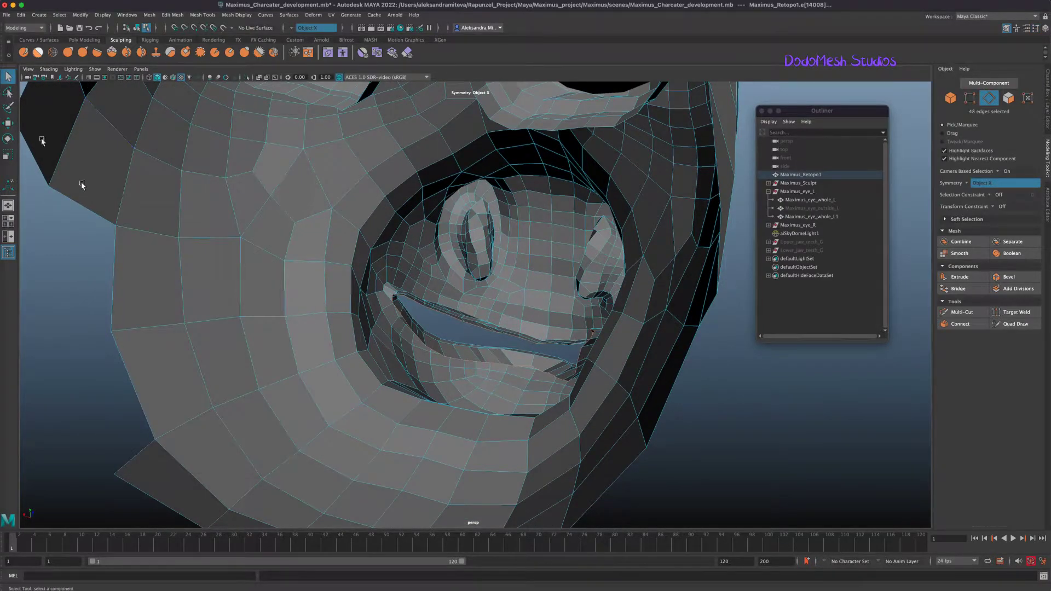
# - Set the Move tool's axis orientation to Object
pyautogui.doubleClick(8, 123)
pyautogui.moveTo(205, 119); pyautogui.dragTo(823, 250)
pyautogui.click(781, 286)
pyautogui.click(796, 290)
pyautogui.scroll(-1, 587, 381)
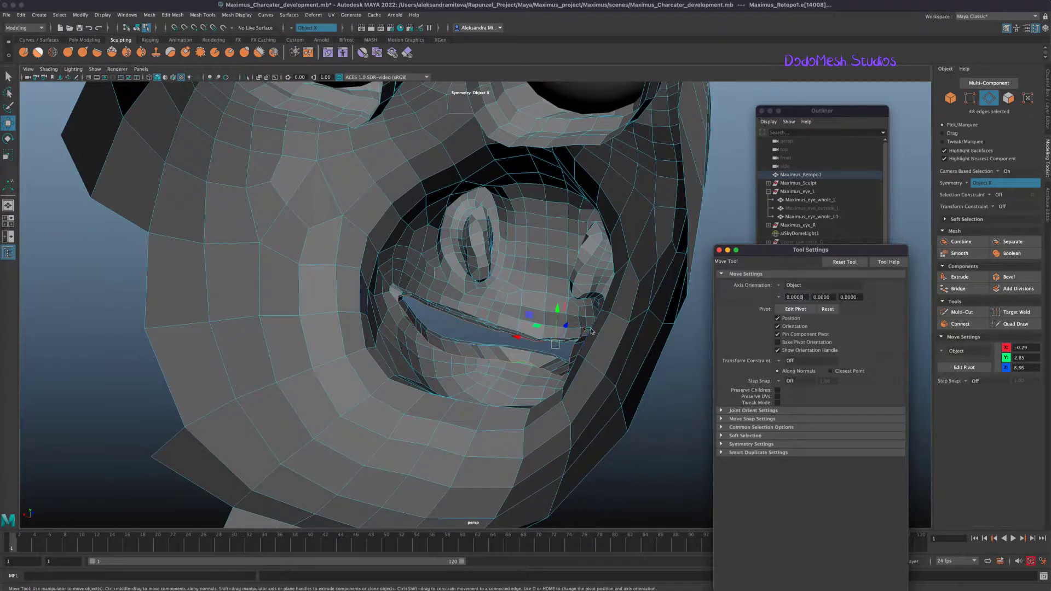
pyautogui.click(719, 250)
# - Close the tool settings and scale the selected inner mouth edge loop along its vertical axis to open the lips
pyautogui.doubleClick(6, 156)
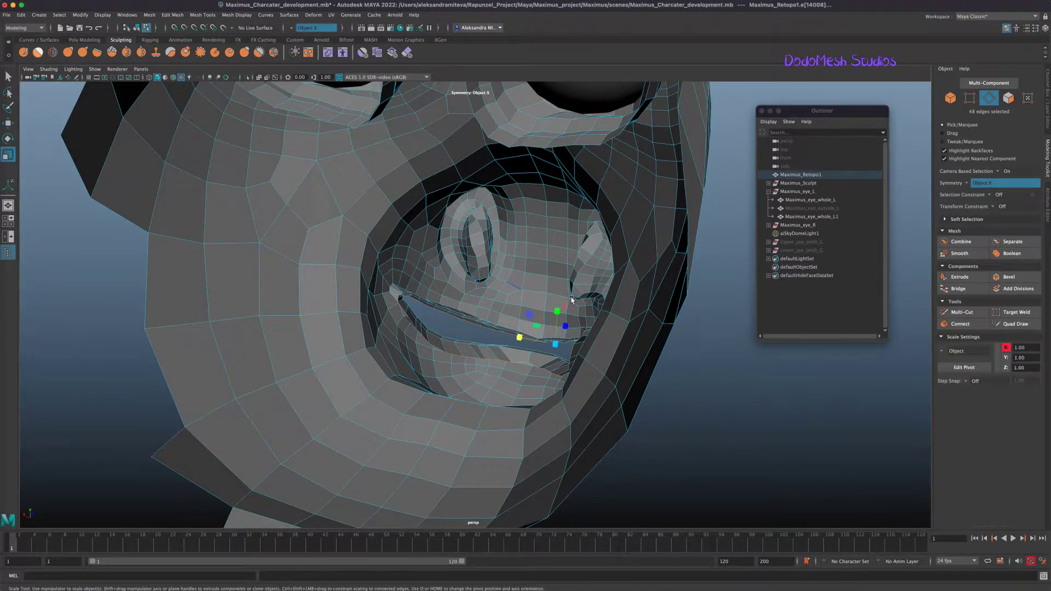
pyautogui.click(720, 250)
pyautogui.moveTo(557, 311); pyautogui.dragTo(557, 316)
pyautogui.press('e')
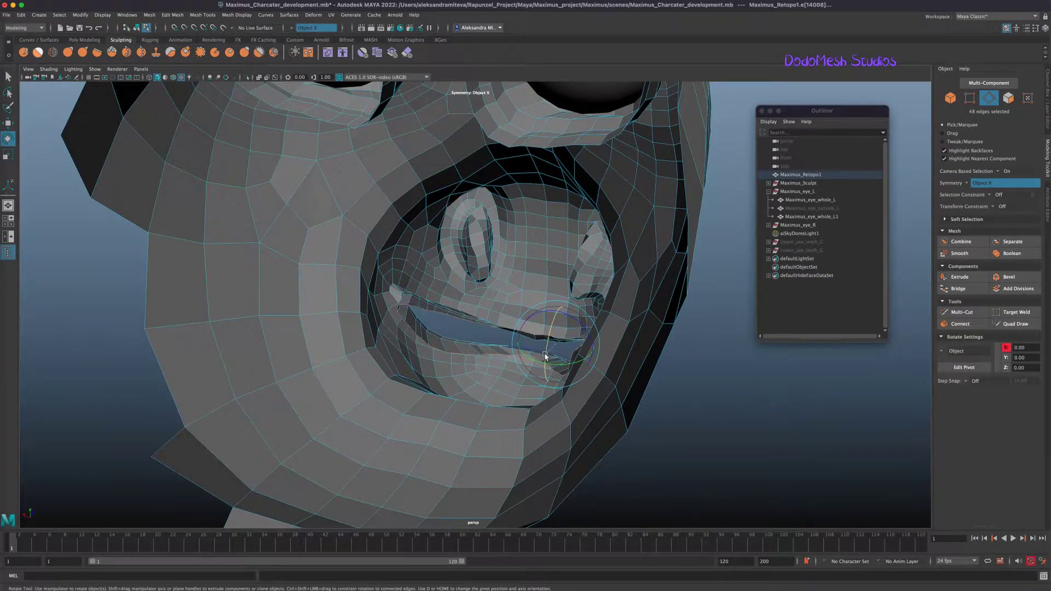
pyautogui.keyDown('alt'); pyautogui.moveTo(546, 356); pyautogui.dragTo(673, 368); pyautogui.keyUp('alt')
pyautogui.press('r')
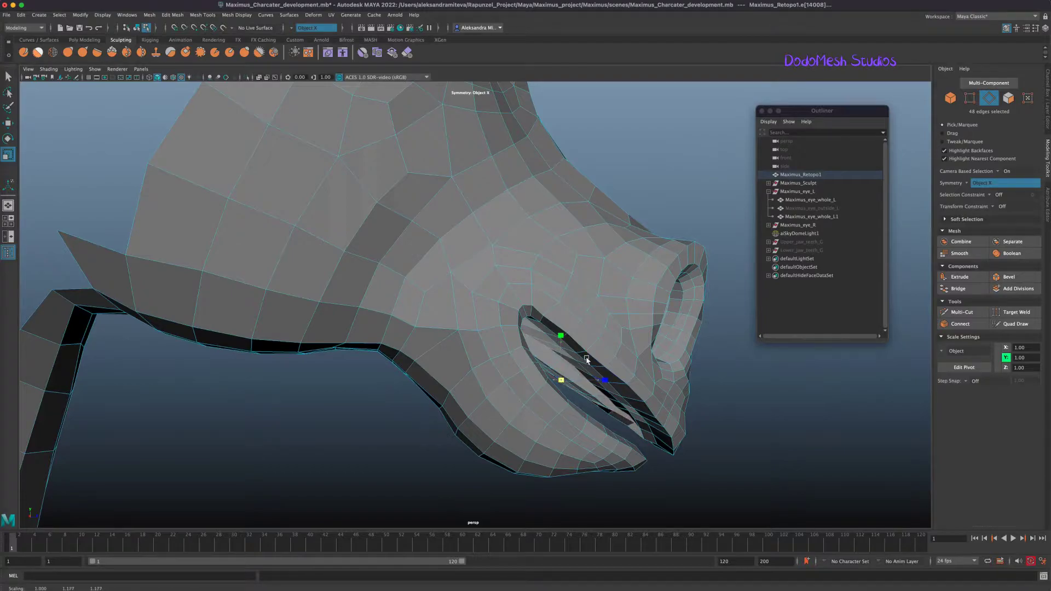
# - Undo the last scaling of the mouth edge loop and scale it slightly along its Y axis only
pyautogui.keyDown('alt'); pyautogui.moveTo(565, 379); pyautogui.dragTo(735, 444); pyautogui.keyUp('alt')
pyautogui.hotkey('ctrl', 'z')
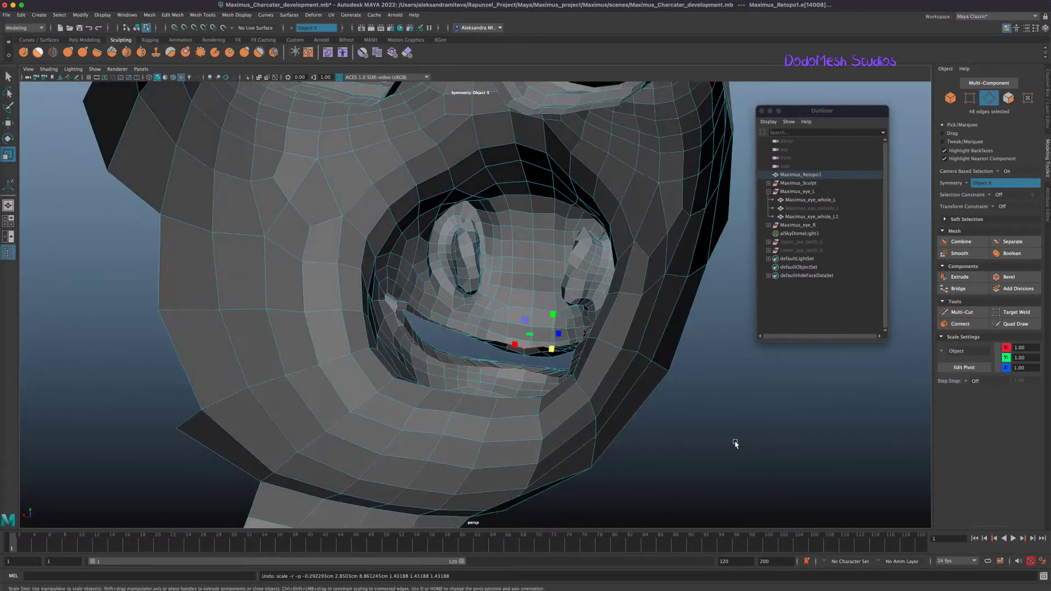
pyautogui.moveTo(553, 315); pyautogui.dragTo(554, 314)
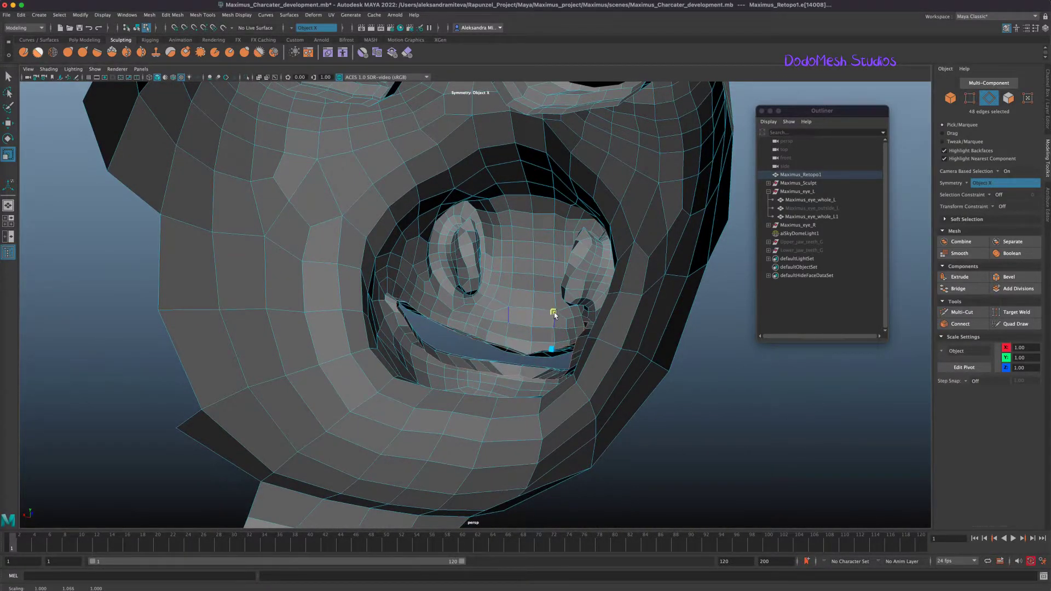
# - Try to reshape the inner mouth border with the Grab sculpting tool
pyautogui.click(67, 52)
pyautogui.scroll(3, 475, 305)
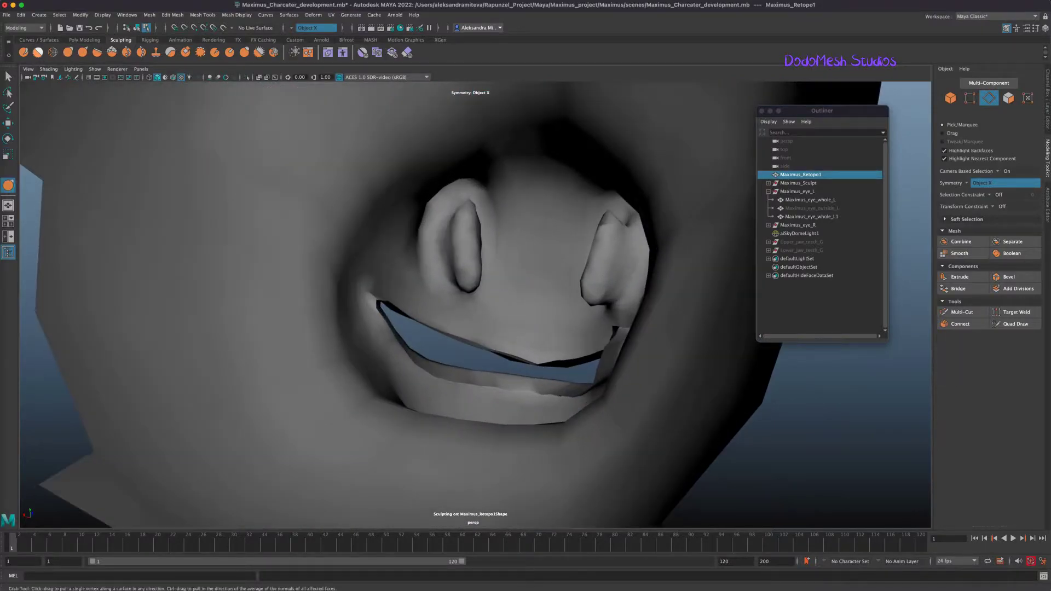
pyautogui.keyDown('alt'); pyautogui.moveTo(539, 386); pyautogui.dragTo(501, 378); pyautogui.keyUp('alt')
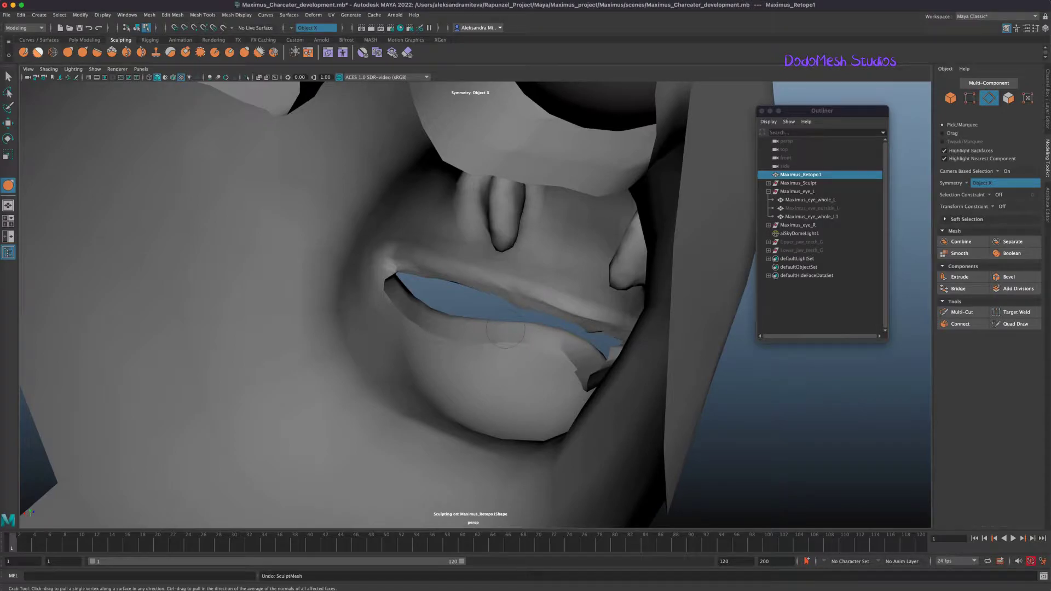
pyautogui.keyDown('alt'); pyautogui.moveTo(506, 330); pyautogui.dragTo(763, 412); pyautogui.keyUp('alt')
# - Switch to vertex selection and move the upper inner lip border vertices, from the side toward the centre, to even out the opening
pyautogui.press('q')
pyautogui.click(970, 98)
pyautogui.keyDown('alt'); pyautogui.moveTo(538, 344); pyautogui.dragTo(496, 333); pyautogui.keyUp('alt')
pyautogui.click(448, 366)
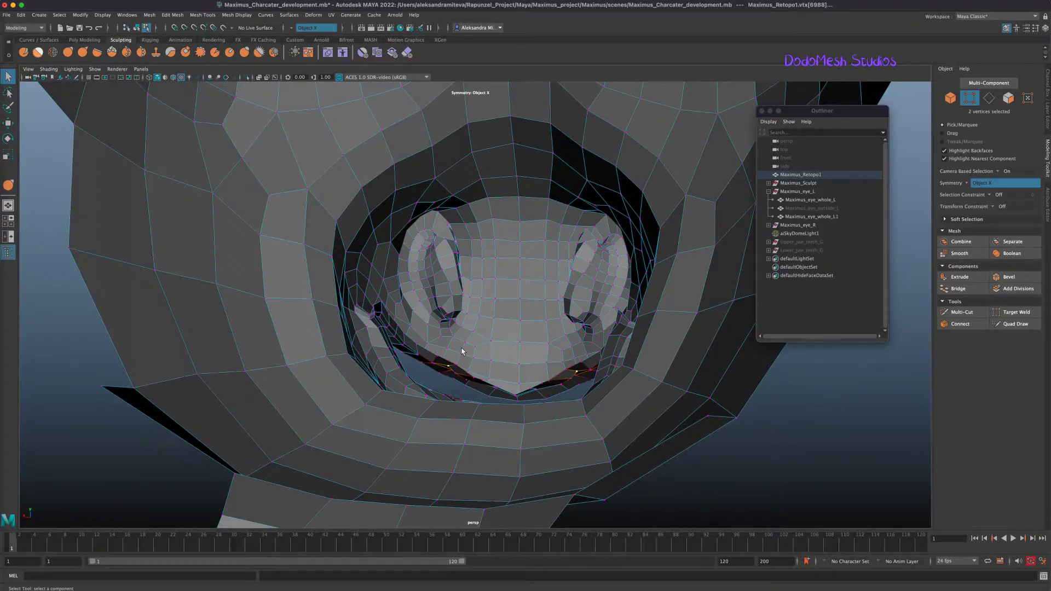
pyautogui.keyDown('alt'); pyautogui.moveTo(462, 351); pyautogui.dragTo(722, 432); pyautogui.keyUp('alt')
pyautogui.press('w')
pyautogui.click(430, 275)
pyautogui.click(492, 279)
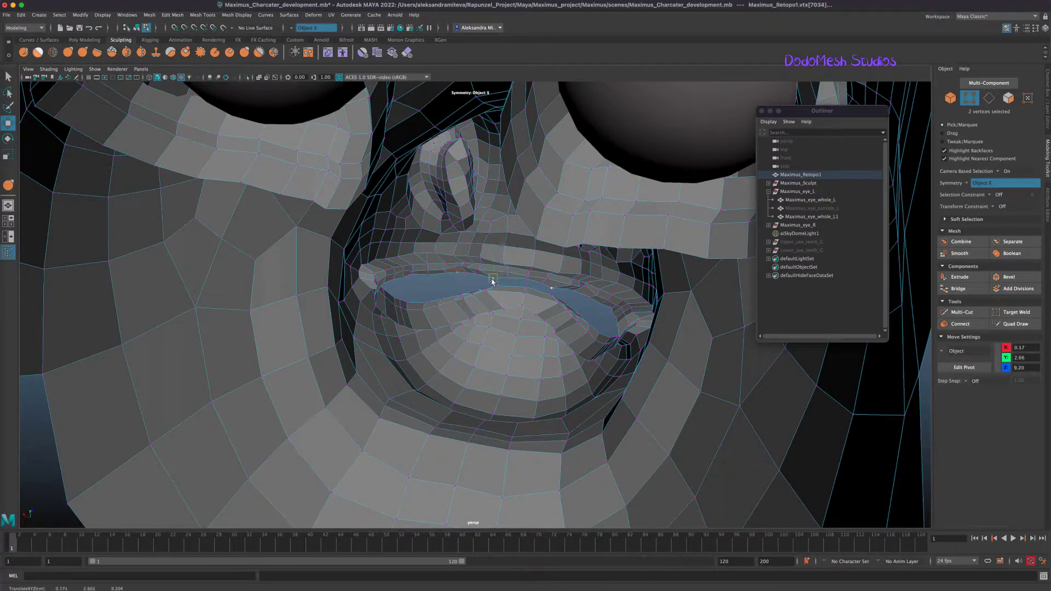
pyautogui.click(501, 271)
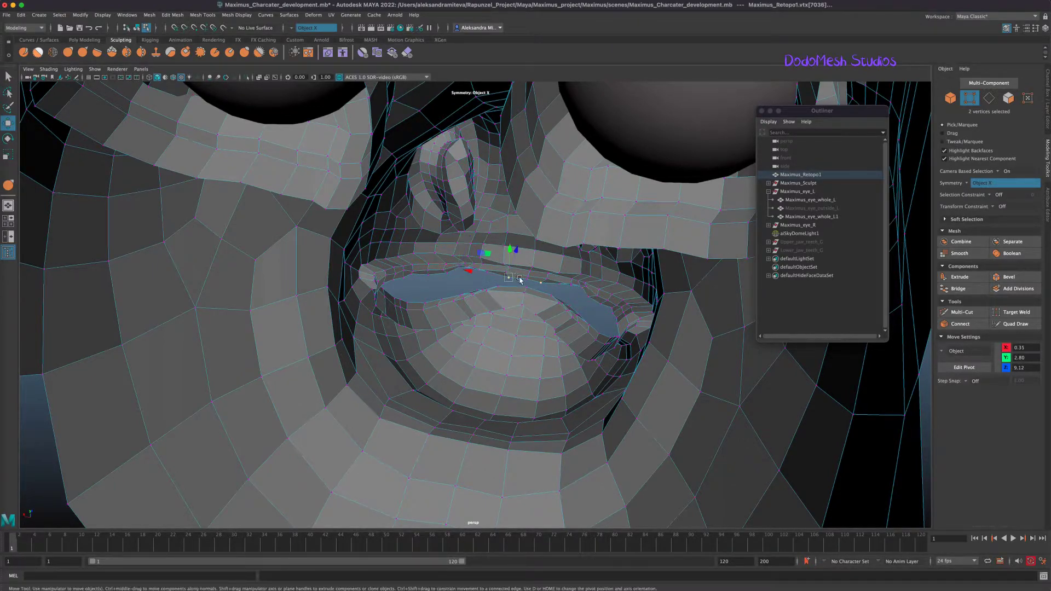
pyautogui.click(526, 273)
pyautogui.moveTo(528, 263); pyautogui.dragTo(529, 261)
# - Reposition the inner lip border vertices between the middle of the mouth and its corner
pyautogui.keyDown('alt'); pyautogui.moveTo(575, 295); pyautogui.dragTo(588, 305); pyautogui.keyUp('alt')
pyautogui.click(490, 335)
pyautogui.moveTo(490, 335)
pyautogui.mouseDown()
pyautogui.moveTo(488, 324)
pyautogui.moveTo(417, 306)
pyautogui.moveTo(565, 370)
pyautogui.moveTo(481, 343)
pyautogui.mouseUp()
pyautogui.click(446, 317)
pyautogui.click(434, 322)
pyautogui.click(419, 319)
# - Unhide the Upper_jaw_teeth_G and Lower_jaw_teeth_G groups
pyautogui.click(799, 242)
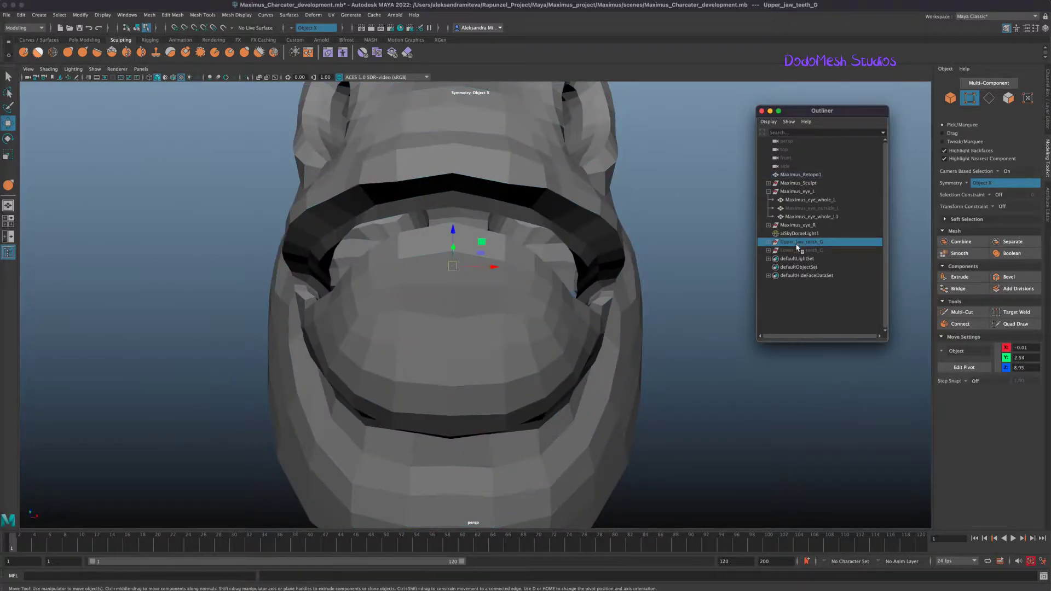
pyautogui.click(801, 251)
pyautogui.moveTo(728, 408)
pyautogui.keyDown('alt'); pyautogui.mouseDown()
pyautogui.moveTo(704, 422)
pyautogui.moveTo(720, 418)
pyautogui.moveTo(704, 424)
pyautogui.moveTo(717, 441)
pyautogui.moveTo(721, 425)
pyautogui.mouseUp(); pyautogui.keyUp('alt')
# - Return to the head mesh's vertices and move the inner vertices at the mouth corner outward, clear of the gums
pyautogui.click(619, 266)
pyautogui.keyDown('alt'); pyautogui.moveTo(682, 351); pyautogui.dragTo(649, 355, button='right'); pyautogui.keyUp('alt')
pyautogui.keyDown('alt'); pyautogui.moveTo(649, 356); pyautogui.dragTo(599, 426); pyautogui.keyUp('alt')
pyautogui.moveTo(382, 258); pyautogui.dragTo(374, 264)
pyautogui.click(373, 267)
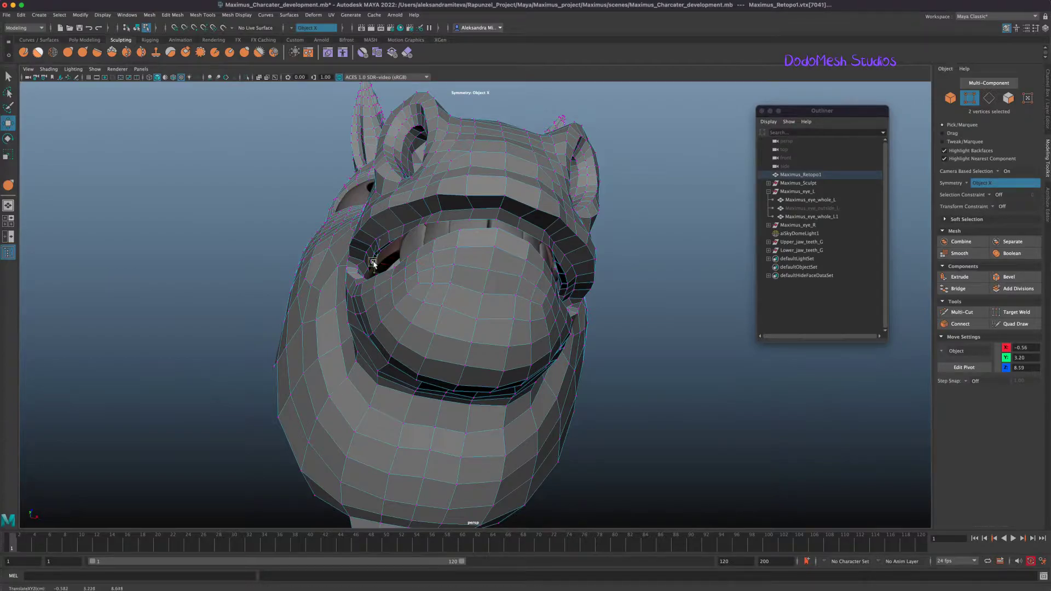
# - Adjust the inner lip border vertices along the side of the mouth from outside the muzzle
pyautogui.keyDown('alt'); pyautogui.moveTo(656, 389); pyautogui.dragTo(680, 416); pyautogui.keyUp('alt')
pyautogui.click(542, 358)
pyautogui.keyDown('alt'); pyautogui.moveTo(627, 392); pyautogui.dragTo(608, 403); pyautogui.keyUp('alt')
pyautogui.click(547, 350)
pyautogui.click(523, 385)
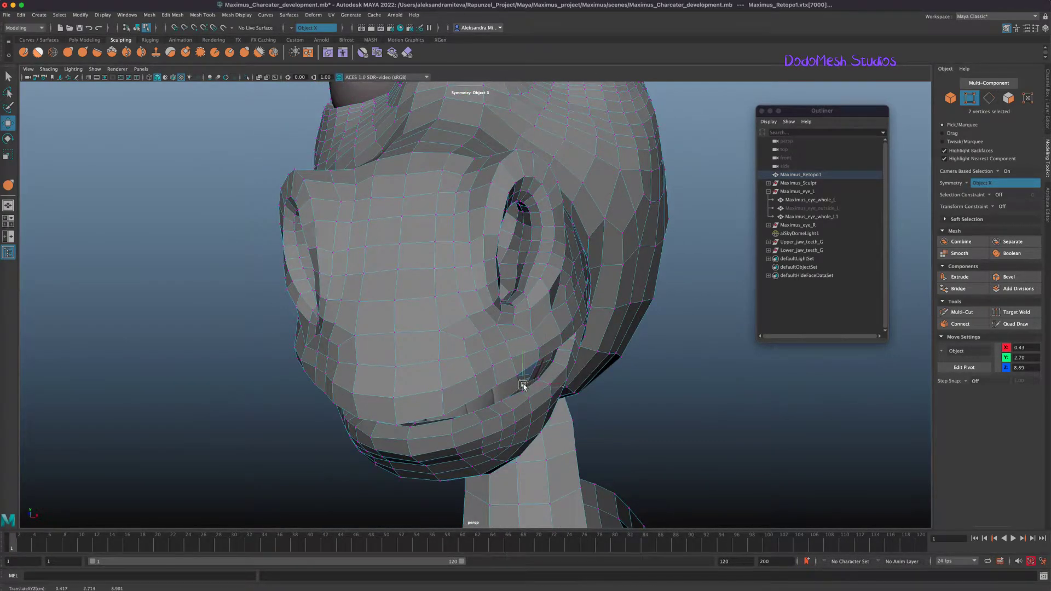
pyautogui.click(538, 377)
pyautogui.click(534, 370)
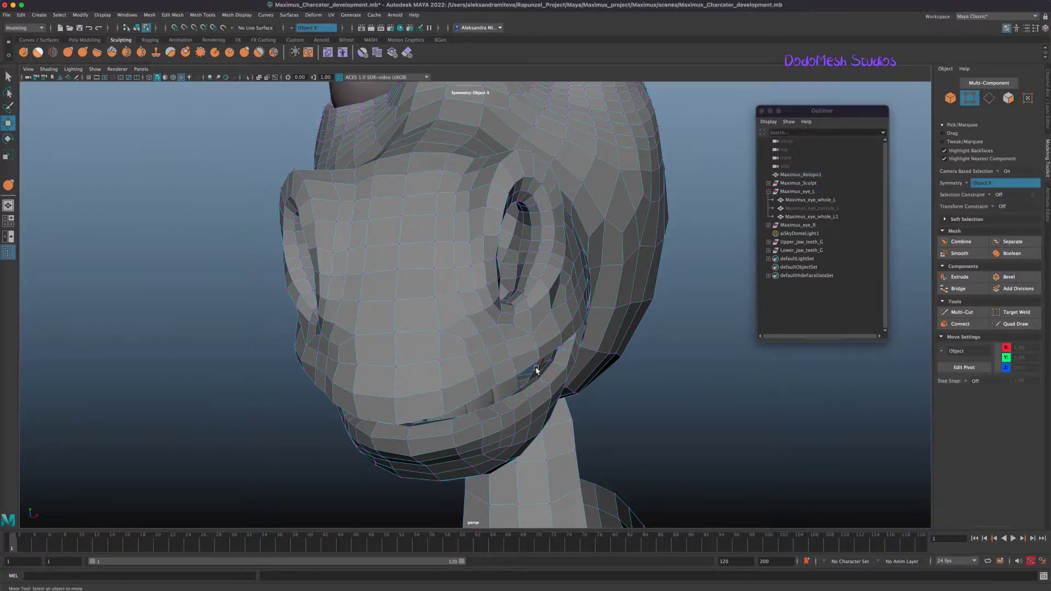
# - From inside the head, fit the lower inner lip border vertices around the lower gums
pyautogui.keyDown('alt'); pyautogui.moveTo(542, 369); pyautogui.dragTo(667, 425); pyautogui.keyUp('alt')
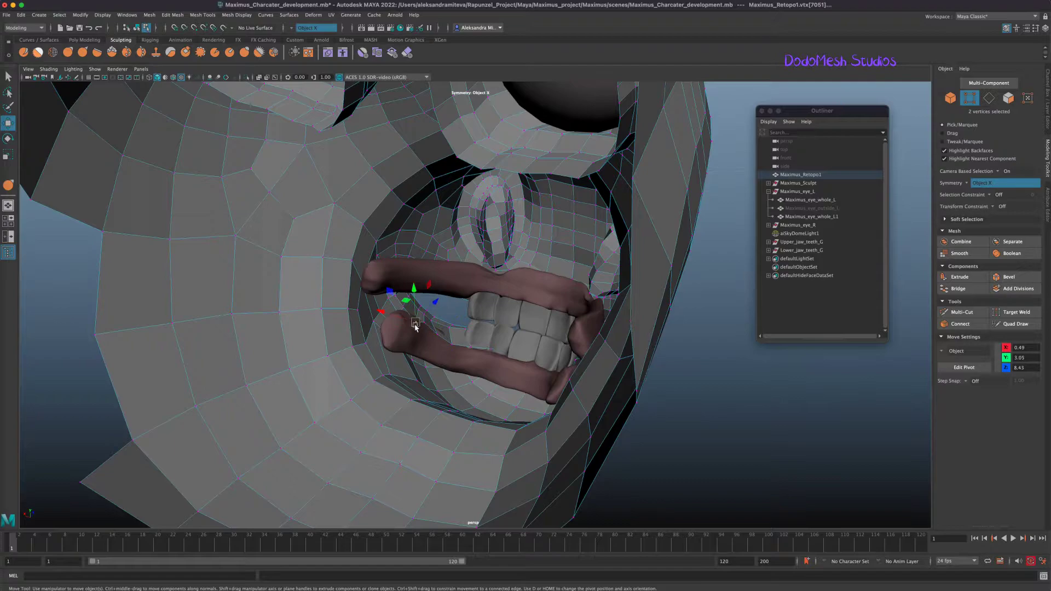
pyautogui.click(454, 345)
pyautogui.moveTo(456, 346); pyautogui.dragTo(449, 343)
pyautogui.click(433, 330)
pyautogui.moveTo(432, 301); pyautogui.dragTo(432, 291)
pyautogui.moveTo(549, 401)
pyautogui.keyDown('alt'); pyautogui.mouseDown()
pyautogui.moveTo(580, 394)
pyautogui.moveTo(555, 405)
pyautogui.mouseUp(); pyautogui.keyUp('alt')
pyautogui.keyDown('alt'); pyautogui.moveTo(438, 370); pyautogui.dragTo(467, 339); pyautogui.keyUp('alt')
pyautogui.click(492, 343)
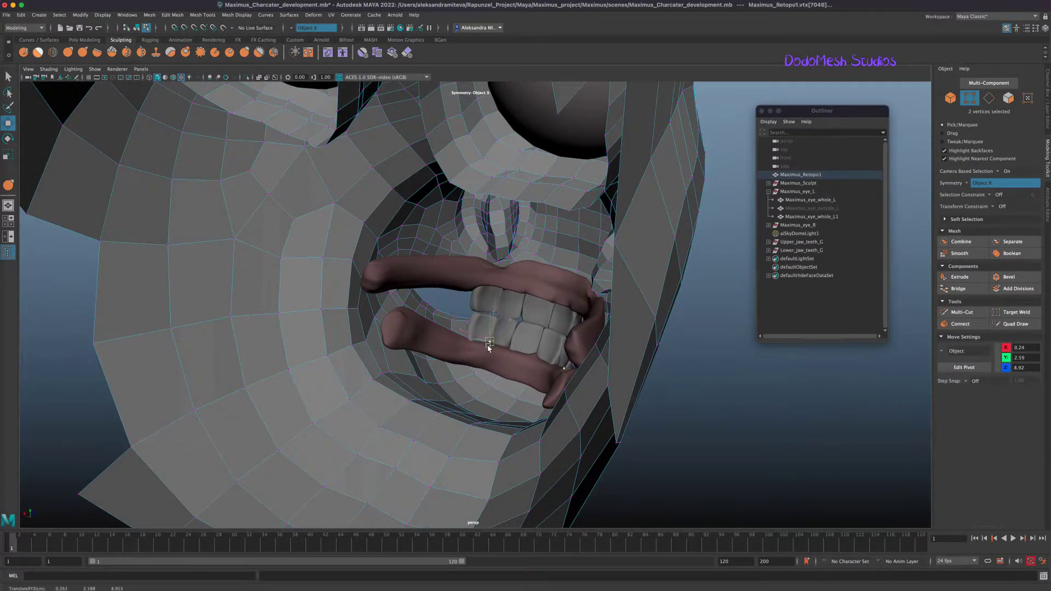
# - Check both jaw teeth groups against the head in wireframe display and hide Upper_jaw_teeth_G and Lower_jaw_teeth_G
pyautogui.moveTo(668, 400)
pyautogui.keyDown('alt'); pyautogui.mouseDown()
pyautogui.moveTo(586, 383)
pyautogui.moveTo(683, 399)
pyautogui.moveTo(672, 383)
pyautogui.mouseUp(); pyautogui.keyUp('alt')
pyautogui.click(788, 244)
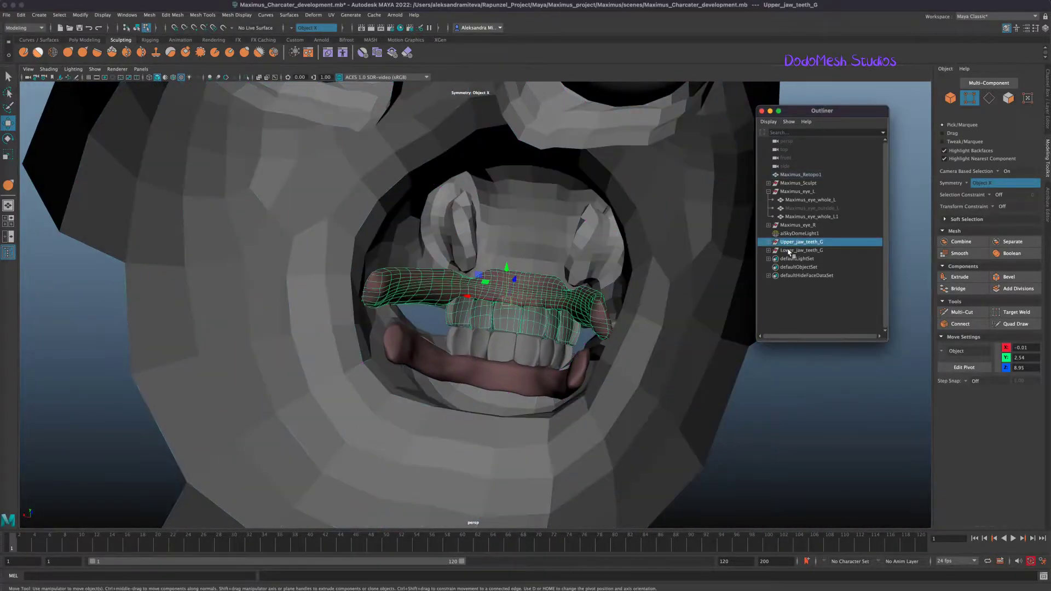
pyautogui.keyDown('shift'); pyautogui.click(791, 251); pyautogui.keyUp('shift')
pyautogui.press('f')
pyautogui.press('4')
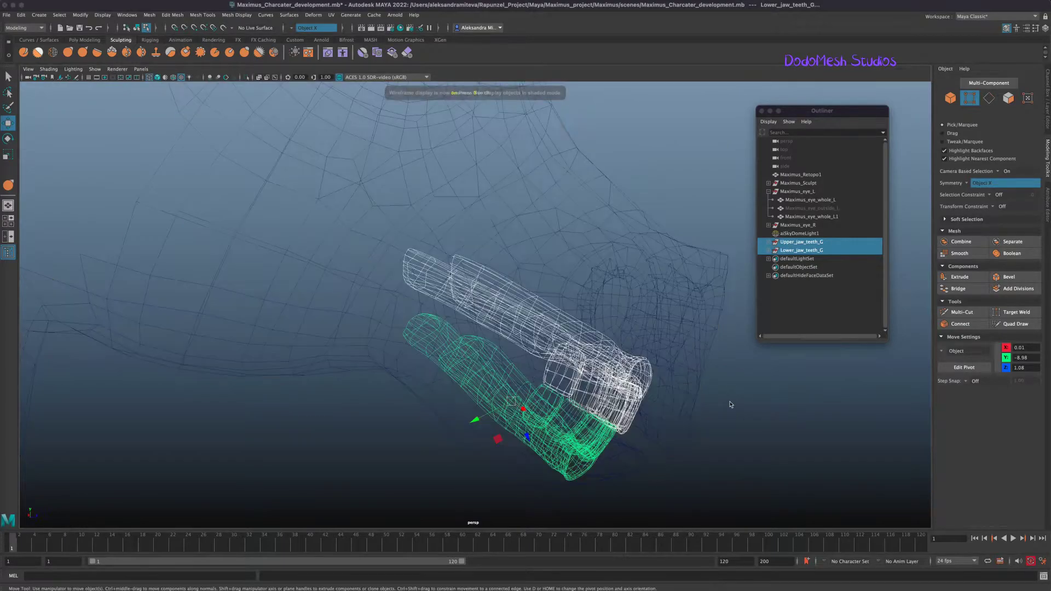
pyautogui.press('6')
pyautogui.keyDown('alt'); pyautogui.moveTo(735, 436); pyautogui.dragTo(772, 455); pyautogui.keyUp('alt')
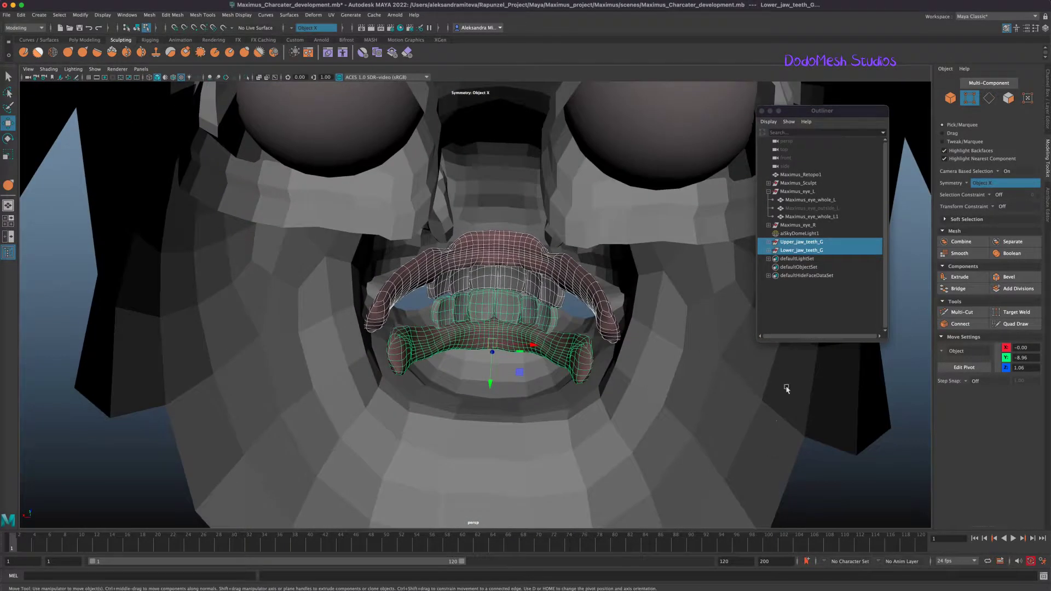
pyautogui.press('h')
# - Reselect the head mesh and shift the lower inner lip border vertices from the centre to the side into a smooth curve
pyautogui.click(600, 374)
pyautogui.moveTo(615, 394)
pyautogui.keyDown('alt'); pyautogui.mouseDown()
pyautogui.moveTo(608, 404)
pyautogui.moveTo(615, 388)
pyautogui.mouseUp(); pyautogui.keyUp('alt')
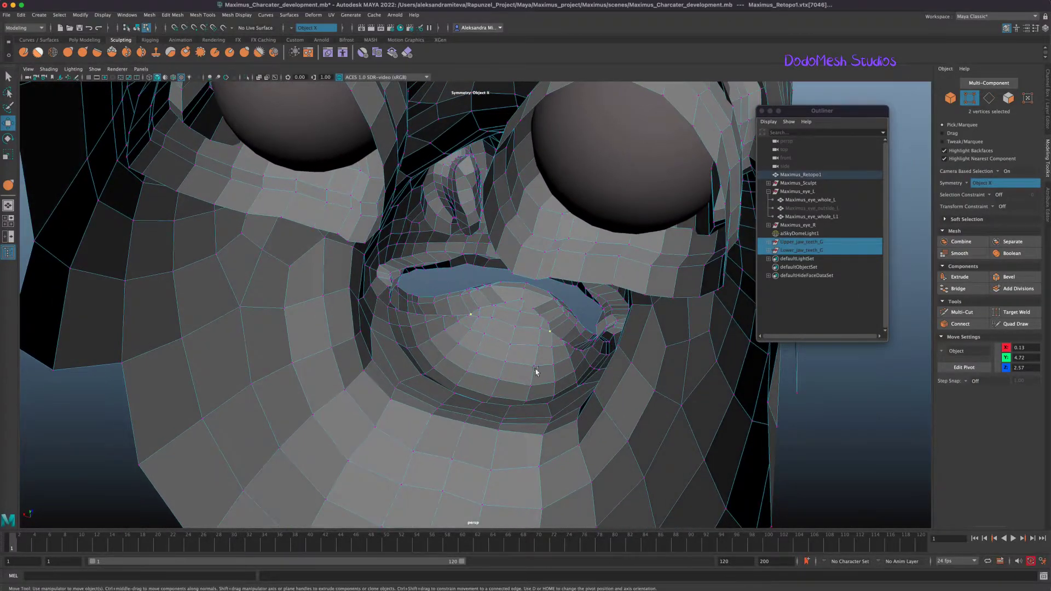
pyautogui.keyDown('alt'); pyautogui.moveTo(485, 315); pyautogui.dragTo(462, 317); pyautogui.keyUp('alt')
pyautogui.click(471, 314)
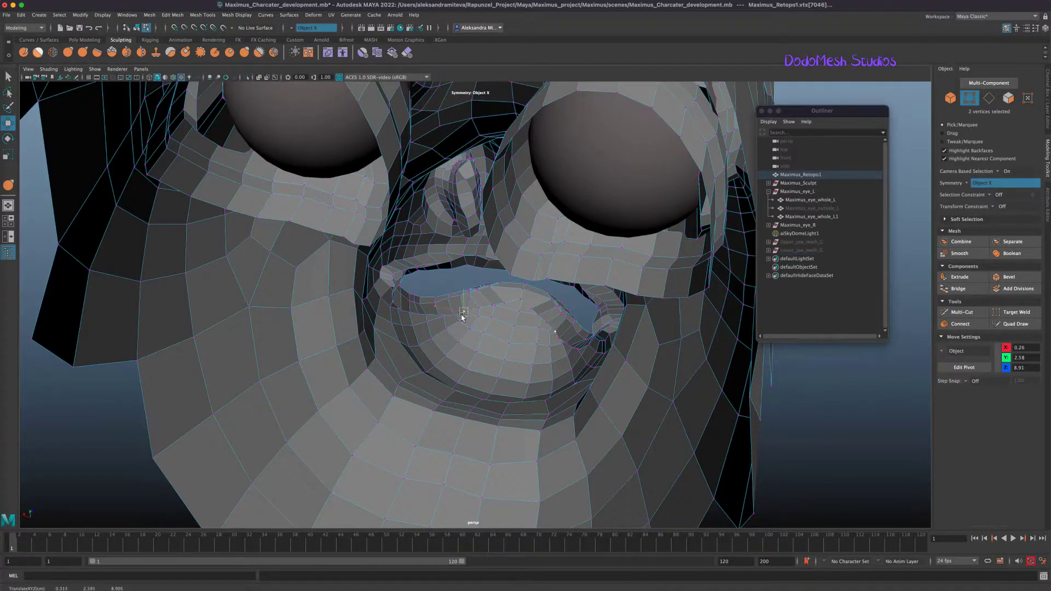
pyautogui.click(543, 314)
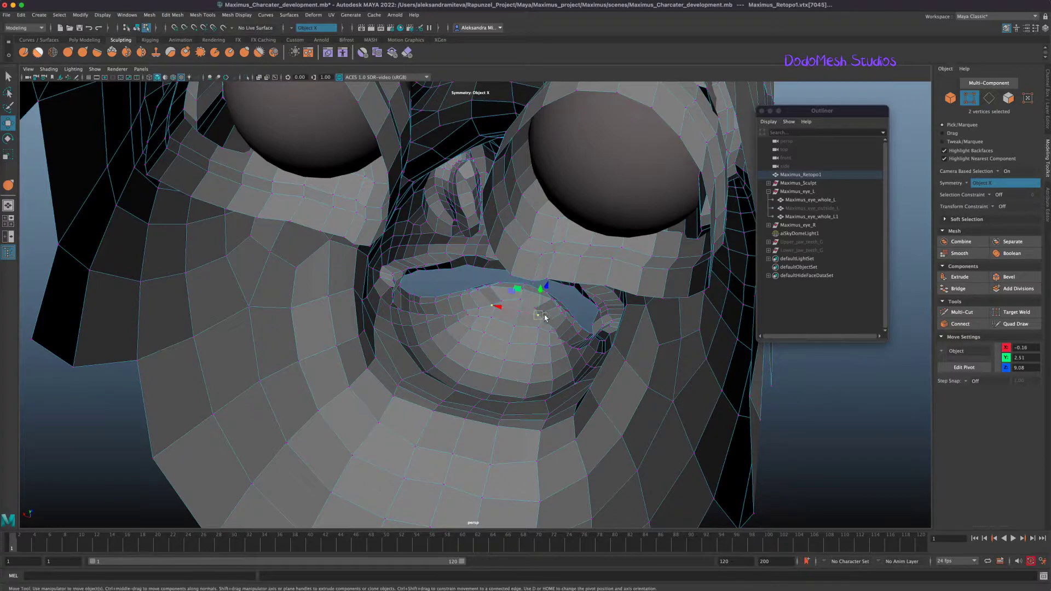
pyautogui.click(554, 321)
pyautogui.click(450, 314)
pyautogui.click(424, 313)
pyautogui.keyDown('alt'); pyautogui.moveTo(424, 314); pyautogui.dragTo(581, 339); pyautogui.keyUp('alt')
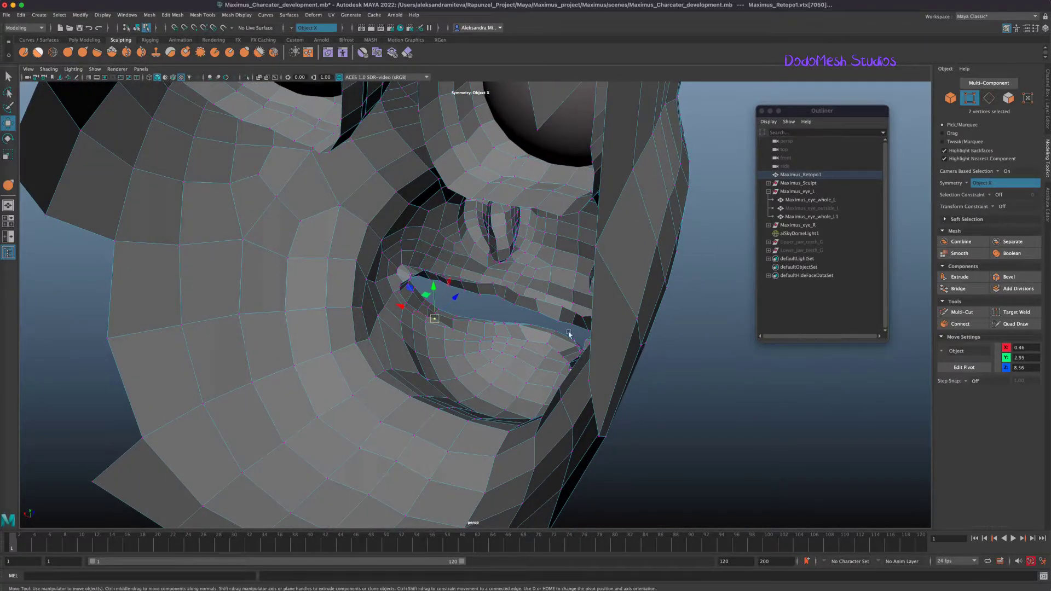
# - Lower and refine the inner lip vertices beside the centre of the lower lip
pyautogui.keyDown('alt'); pyautogui.moveTo(523, 323); pyautogui.dragTo(488, 328); pyautogui.keyUp('alt')
pyautogui.click(487, 329)
pyautogui.click(472, 331)
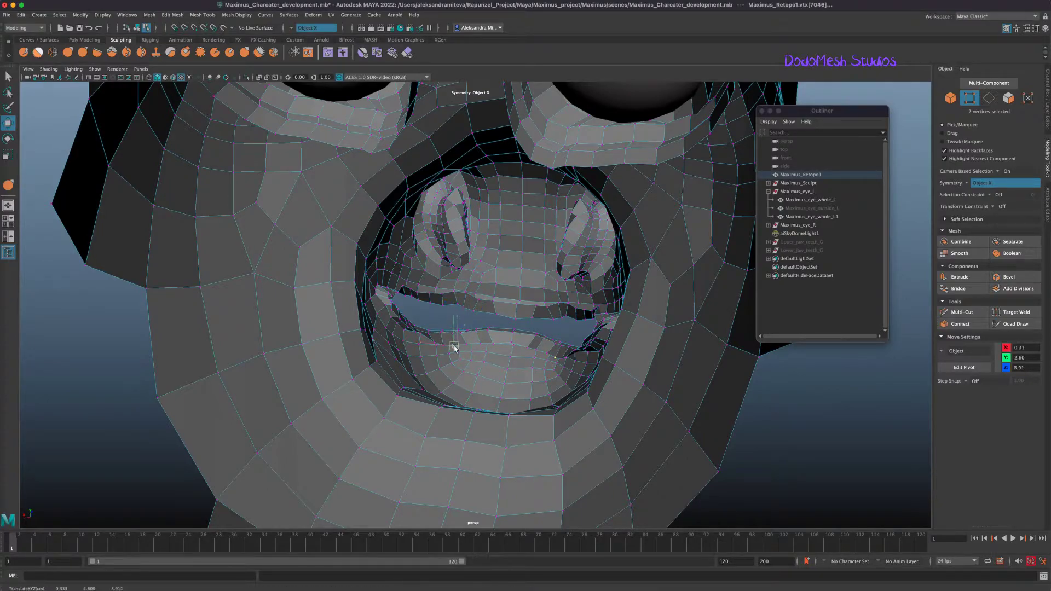
pyautogui.keyDown('alt'); pyautogui.moveTo(457, 340); pyautogui.dragTo(666, 421); pyautogui.keyUp('alt')
pyautogui.click(548, 378)
# - Reposition the inner border vertices around both mouth corners and the adjoining lower lip
pyautogui.click(399, 278)
pyautogui.click(410, 280)
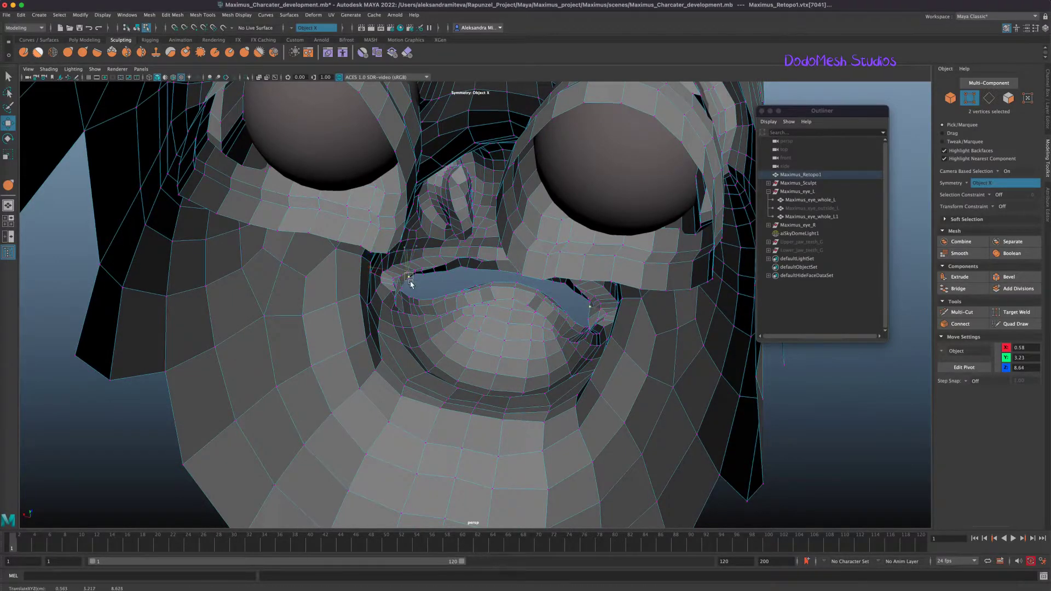
pyautogui.keyDown('alt'); pyautogui.moveTo(753, 383); pyautogui.dragTo(541, 305); pyautogui.keyUp('alt')
pyautogui.keyDown('alt'); pyautogui.moveTo(621, 267); pyautogui.dragTo(391, 319); pyautogui.keyUp('alt')
pyautogui.moveTo(394, 315); pyautogui.dragTo(388, 316, button='middle')
pyautogui.click(258, 421)
pyautogui.click(387, 313)
pyautogui.click(399, 334)
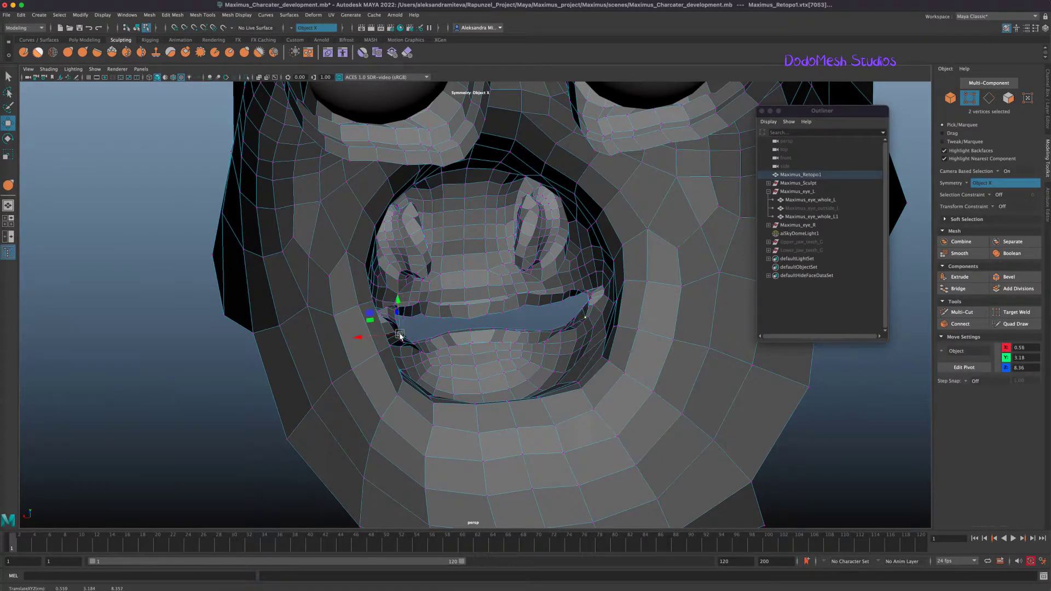
pyautogui.keyDown('alt'); pyautogui.moveTo(566, 343); pyautogui.dragTo(546, 318); pyautogui.keyUp('alt')
pyautogui.click(546, 318)
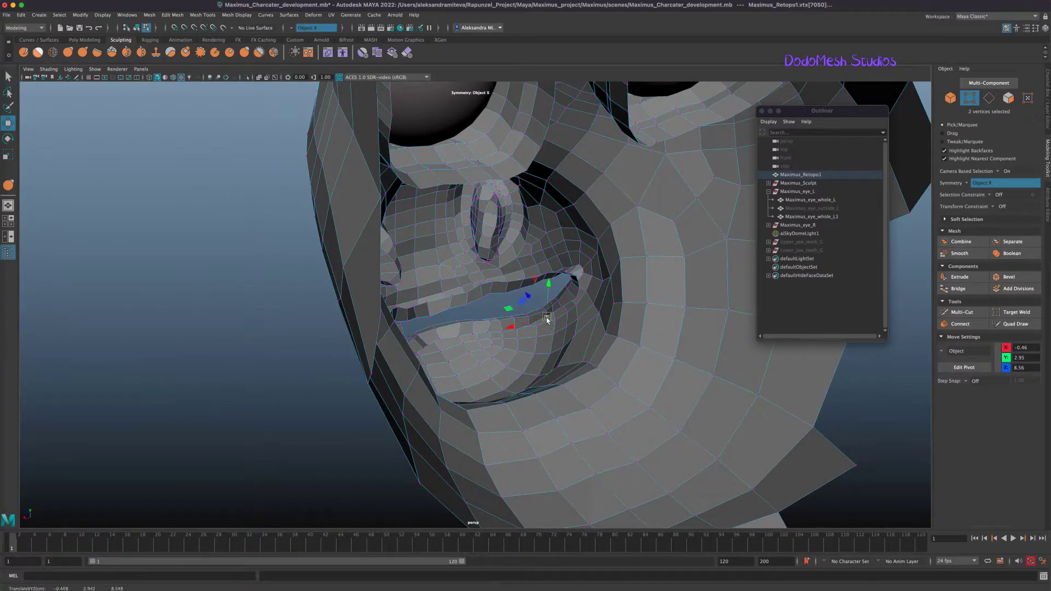
# - Show the upper and lower jaw teeth groups again to compare them with the lips
pyautogui.click(804, 242)
pyautogui.press('h')
pyautogui.click(803, 251)
pyautogui.press('h')
pyautogui.keyDown('alt'); pyautogui.moveTo(841, 394); pyautogui.dragTo(754, 360); pyautogui.keyUp('alt')
# - Move the upper inner lip vertices and the mouth corner vertex to fit around the visible teeth
pyautogui.click(555, 248)
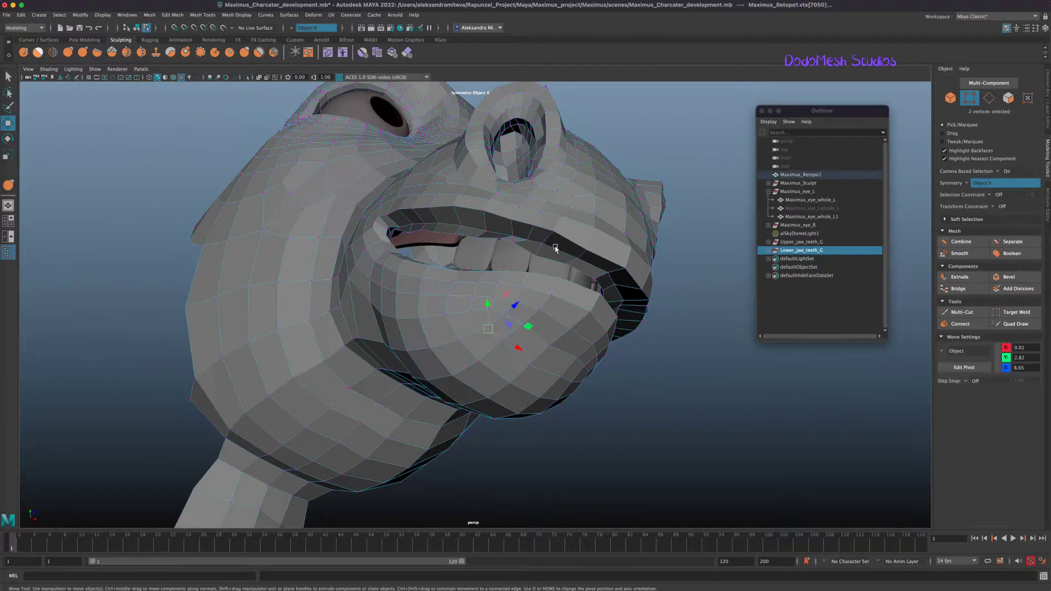
pyautogui.moveTo(530, 246)
pyautogui.mouseDown()
pyautogui.moveTo(506, 248)
pyautogui.moveTo(536, 256)
pyautogui.mouseUp()
pyautogui.keyDown('alt'); pyautogui.moveTo(652, 361); pyautogui.dragTo(634, 379); pyautogui.keyUp('alt')
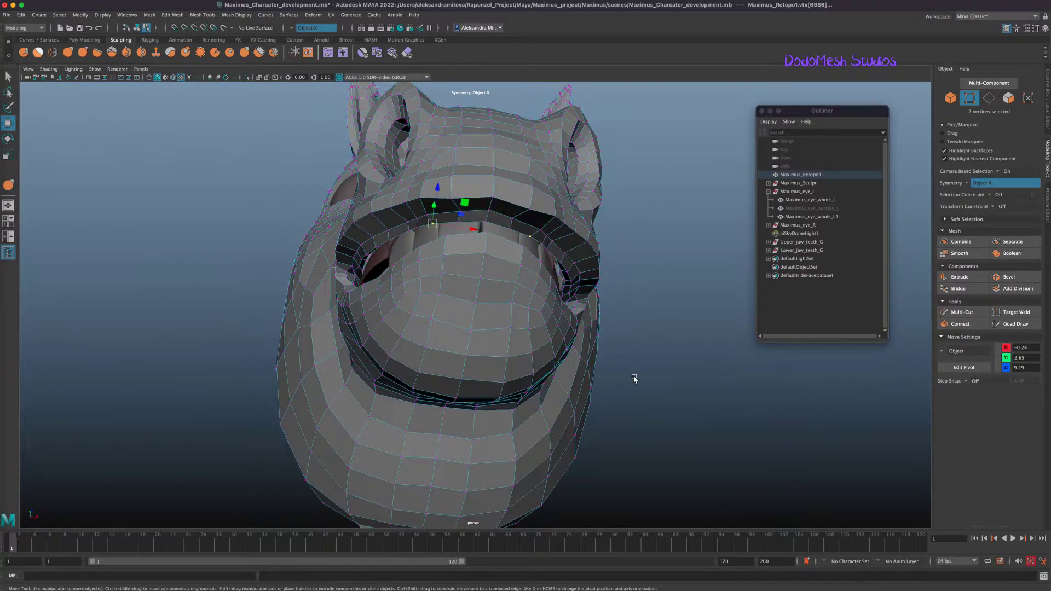
pyautogui.moveTo(357, 278); pyautogui.dragTo(352, 275)
pyautogui.keyDown('alt'); pyautogui.moveTo(679, 390); pyautogui.dragTo(683, 410); pyautogui.keyUp('alt')
# - Switch to edge selection and select the open border edge loop inside the mouth
pyautogui.click(989, 98)
pyautogui.moveTo(575, 389)
pyautogui.keyDown('alt'); pyautogui.mouseDown()
pyautogui.moveTo(716, 429)
pyautogui.moveTo(706, 431)
pyautogui.moveTo(717, 450)
pyautogui.mouseUp(); pyautogui.keyUp('alt')
pyautogui.click(372, 340)
# - Show the Channel Box and layers and cycle the display type of the Maximus_body layer
pyautogui.click(1045, 117)
pyautogui.click(963, 356)
pyautogui.click(962, 355)
# - In wireframe display, extrude the mouth border edges, move the new loop back into the head, and return to shaded display
pyautogui.press('4')
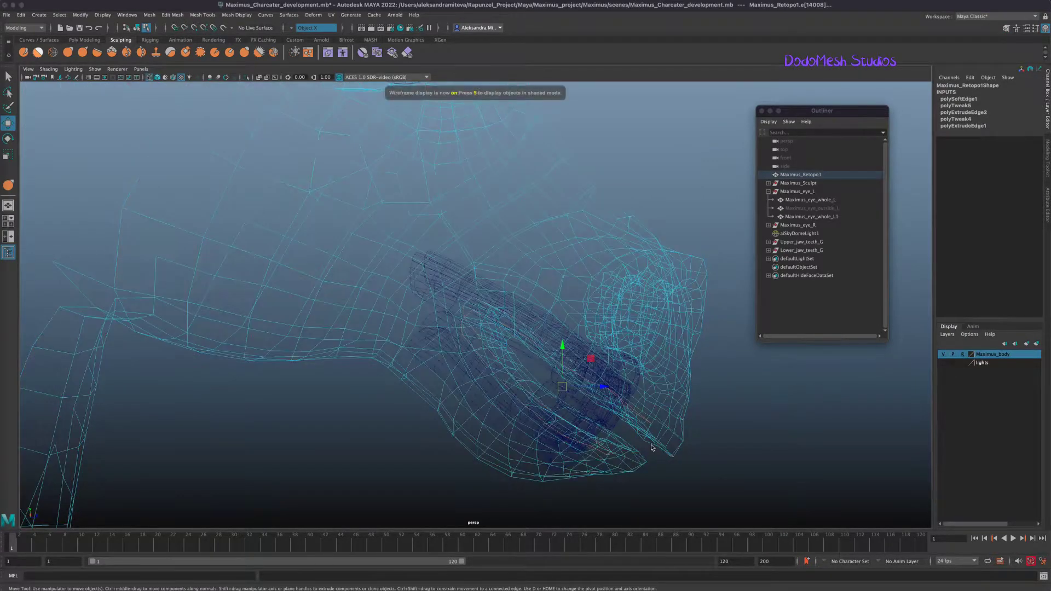
pyautogui.hotkey('ctrl', 'e')
pyautogui.keyDown('alt'); pyautogui.moveTo(581, 416); pyautogui.dragTo(708, 437); pyautogui.keyUp('alt')
pyautogui.moveTo(523, 402); pyautogui.dragTo(513, 391)
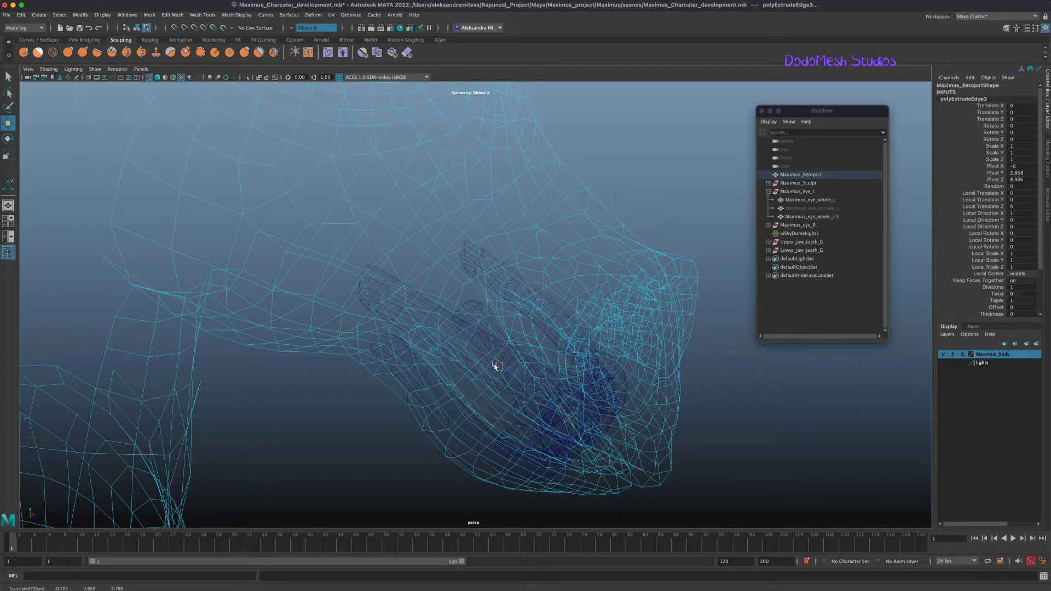
pyautogui.press('5')
# - Move the extruded mouth loop vertically and adjust its height with the Scale tool
pyautogui.moveTo(741, 402)
pyautogui.keyDown('alt'); pyautogui.mouseDown()
pyautogui.moveTo(746, 425)
pyautogui.moveTo(802, 432)
pyautogui.mouseUp(); pyautogui.keyUp('alt')
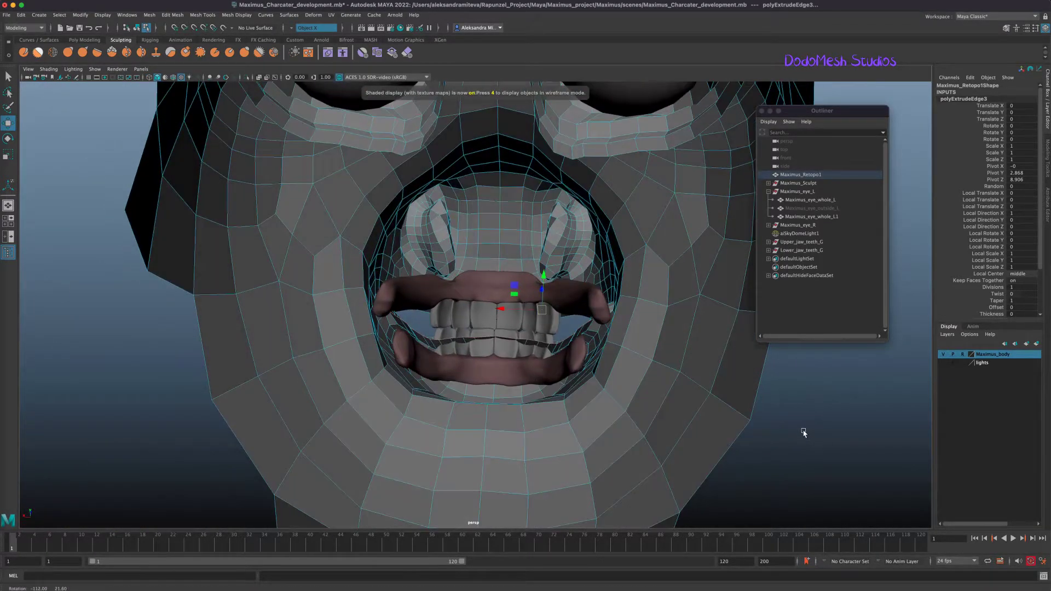
pyautogui.keyDown('alt'); pyautogui.moveTo(593, 387); pyautogui.dragTo(601, 399); pyautogui.keyUp('alt')
pyautogui.moveTo(541, 303); pyautogui.dragTo(544, 277)
pyautogui.press('r')
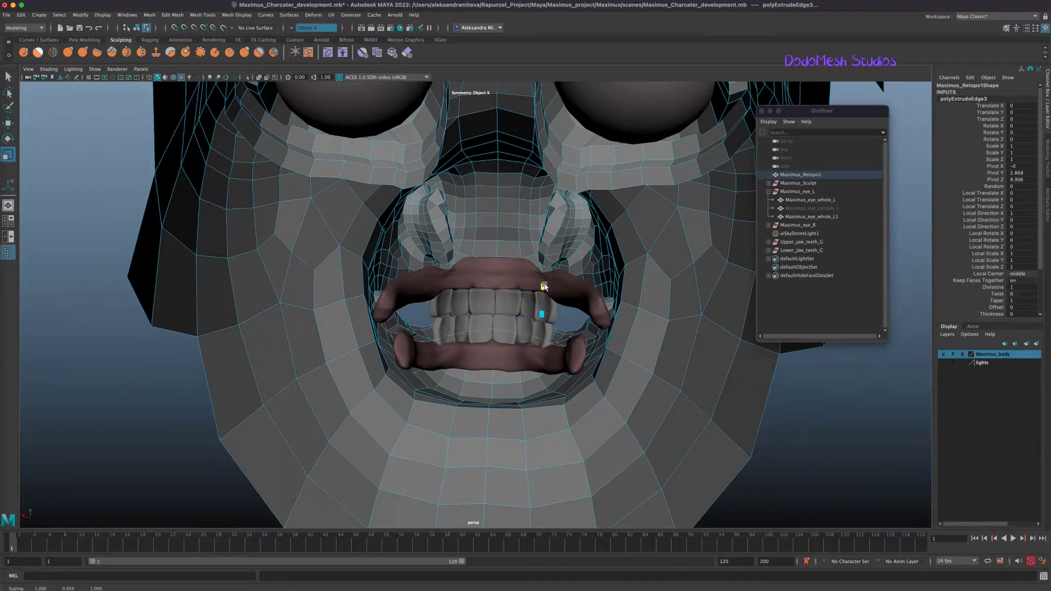
# - Hide both jaw teeth groups and select Maximus_Retopo1 to inspect the extruded inner mouth
pyautogui.click(794, 243)
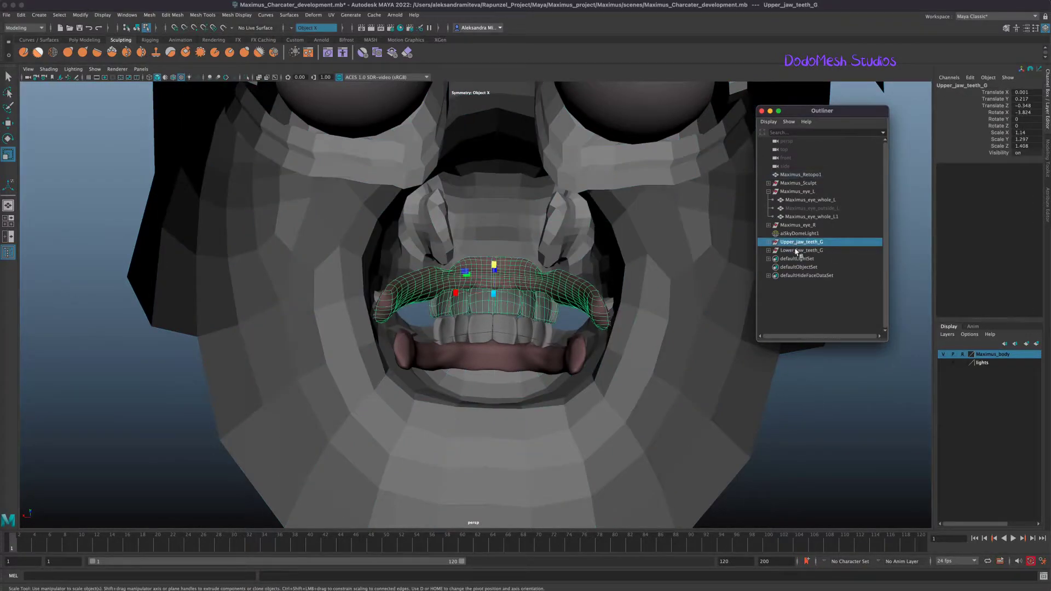
pyautogui.keyDown('shift'); pyautogui.click(796, 251); pyautogui.keyUp('shift')
pyautogui.press('h')
pyautogui.click(800, 174)
pyautogui.keyDown('alt'); pyautogui.moveTo(734, 386); pyautogui.dragTo(785, 413); pyautogui.keyUp('alt')
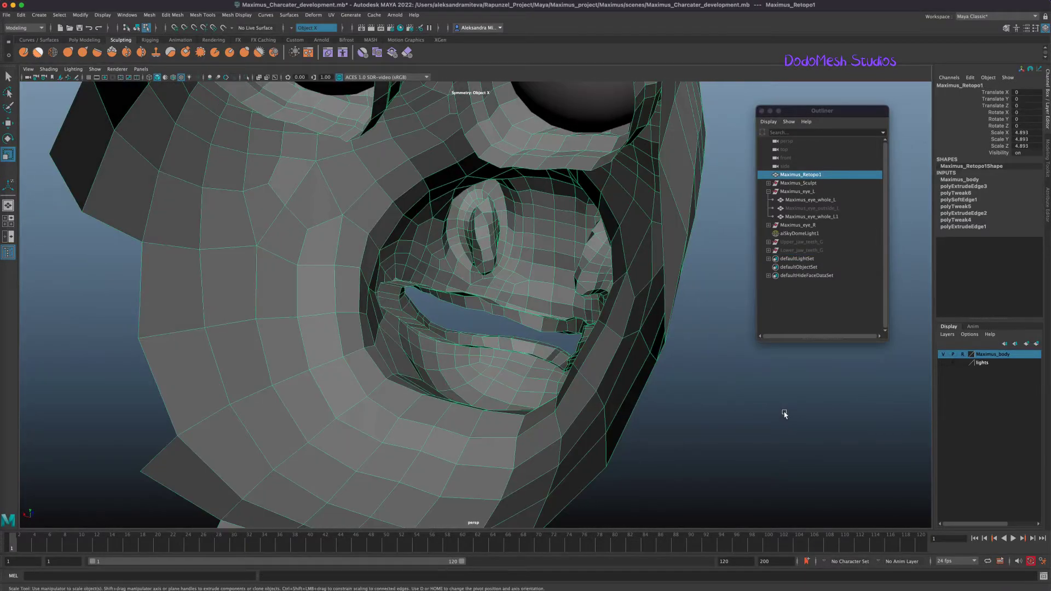
# - In edge mode, adjust the height and tilt of the extruded inner mouth loop with the Scale and Rotate tools
pyautogui.click(1046, 157)
pyautogui.click(989, 97)
pyautogui.keyDown('alt'); pyautogui.moveTo(673, 366); pyautogui.dragTo(713, 405); pyautogui.keyUp('alt')
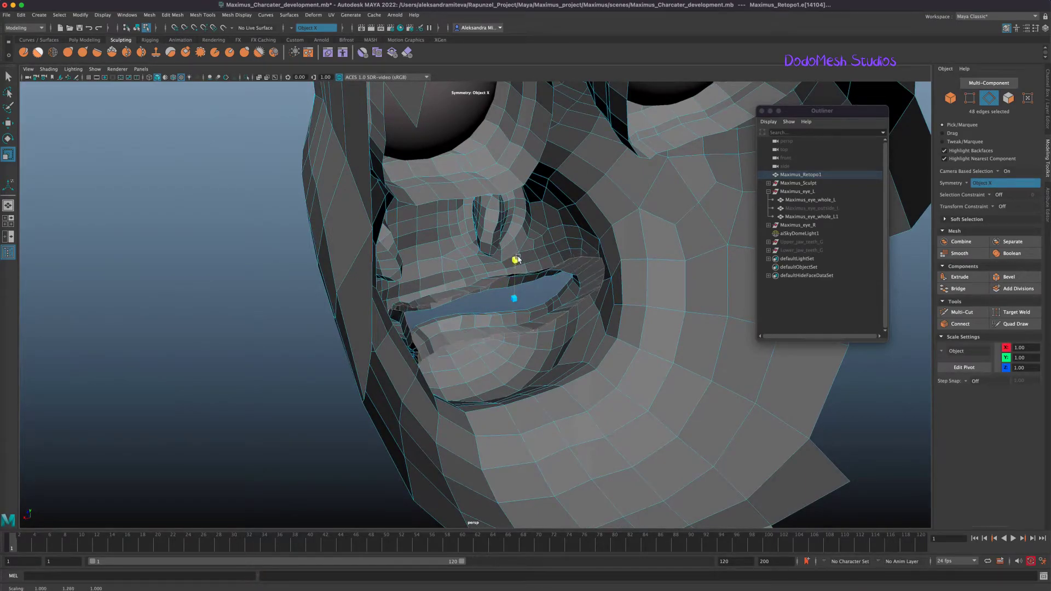
pyautogui.press('e')
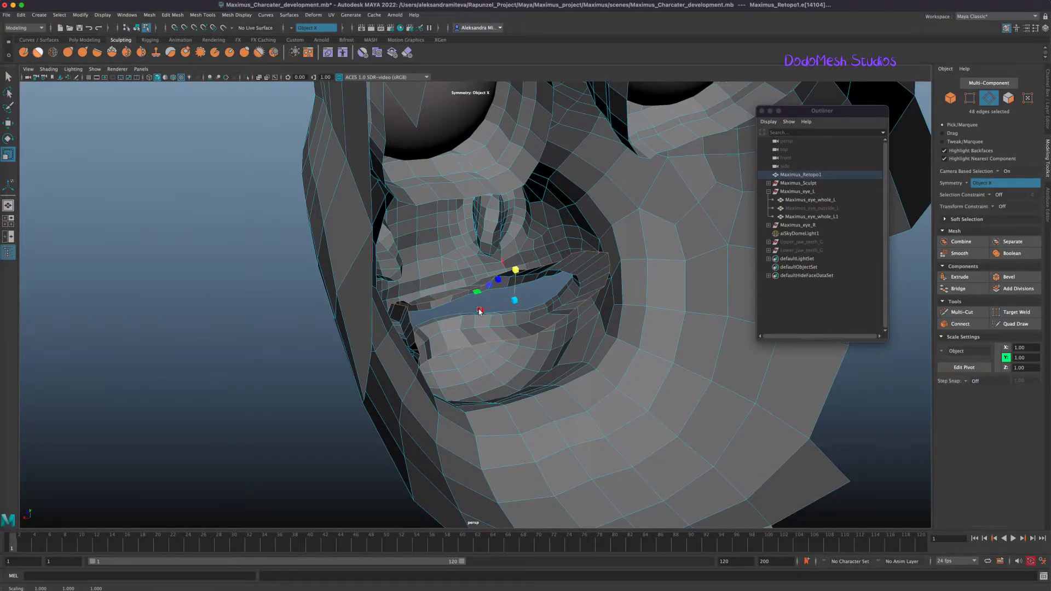
pyautogui.keyDown('alt'); pyautogui.moveTo(479, 312); pyautogui.dragTo(548, 407); pyautogui.keyUp('alt')
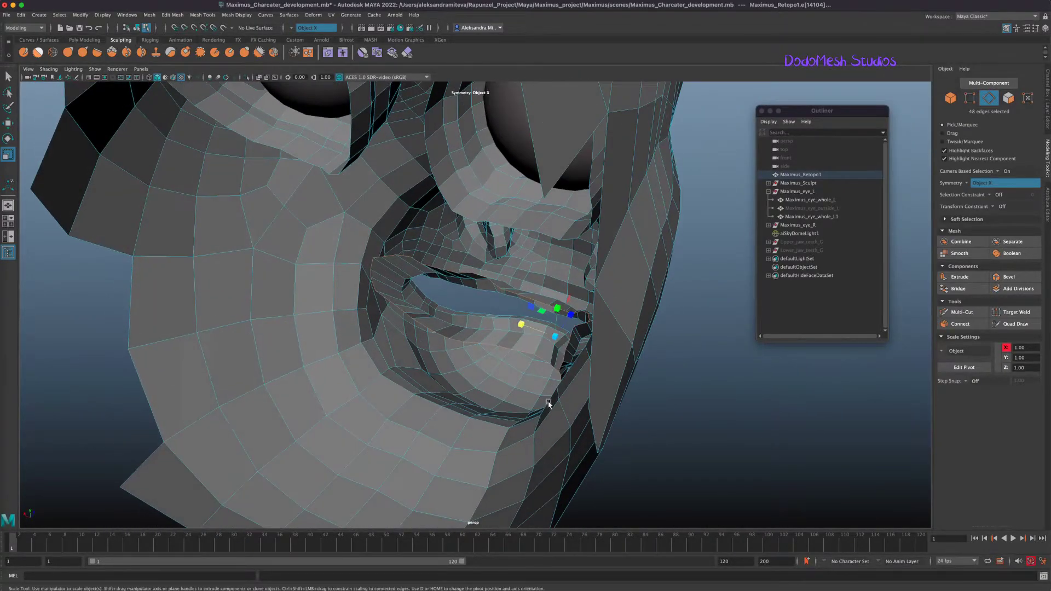
pyautogui.moveTo(549, 332); pyautogui.dragTo(538, 340, button='middle')
pyautogui.keyDown('alt'); pyautogui.moveTo(641, 405); pyautogui.dragTo(695, 410); pyautogui.keyUp('alt')
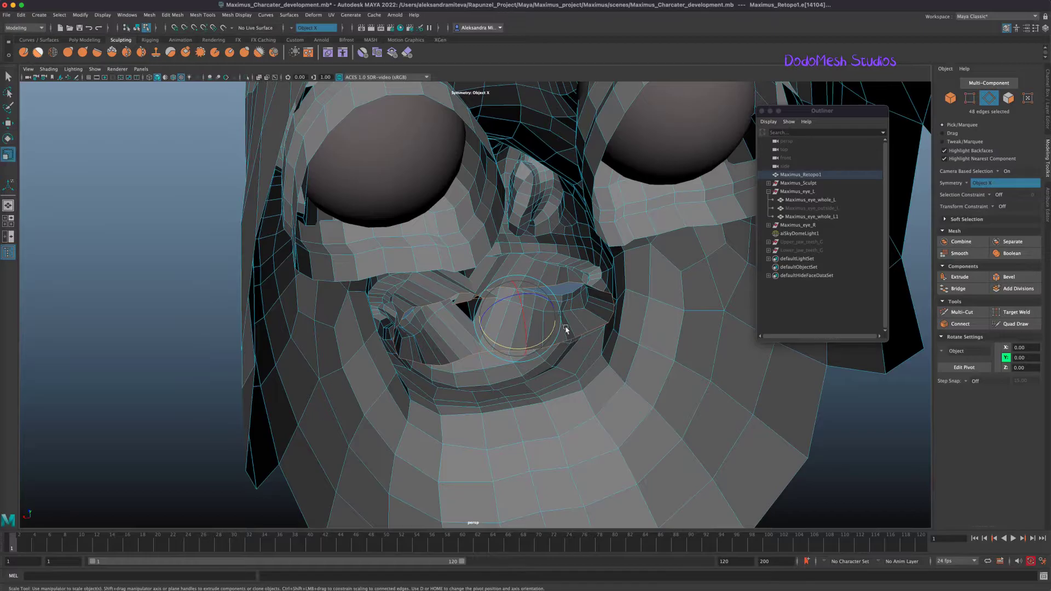
pyautogui.keyDown('alt'); pyautogui.moveTo(507, 320); pyautogui.dragTo(593, 347); pyautogui.keyUp('alt')
# - In vertex mode on Maximus_Retopo1, move the center vertex of the upper inner mouth loop upward
pyautogui.click(970, 98)
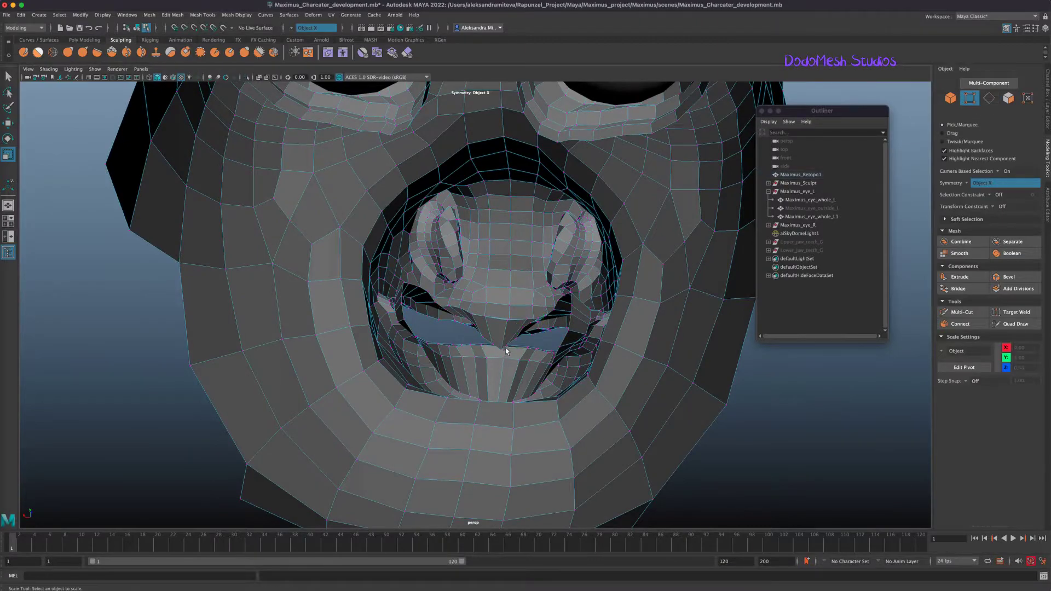
pyautogui.moveTo(502, 351)
pyautogui.keyDown('alt'); pyautogui.mouseDown()
pyautogui.moveTo(529, 332)
pyautogui.moveTo(527, 349)
pyautogui.moveTo(547, 358)
pyautogui.moveTo(520, 362)
pyautogui.moveTo(498, 335)
pyautogui.mouseUp(); pyautogui.keyUp('alt')
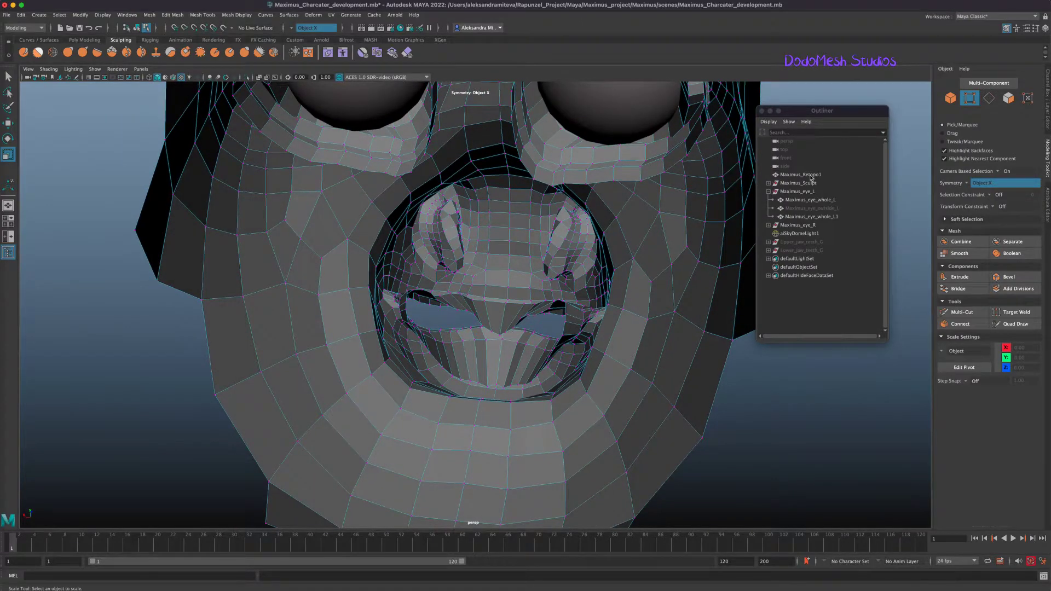
pyautogui.click(804, 175)
pyautogui.click(509, 336)
pyautogui.scroll(-3, 479, 363)
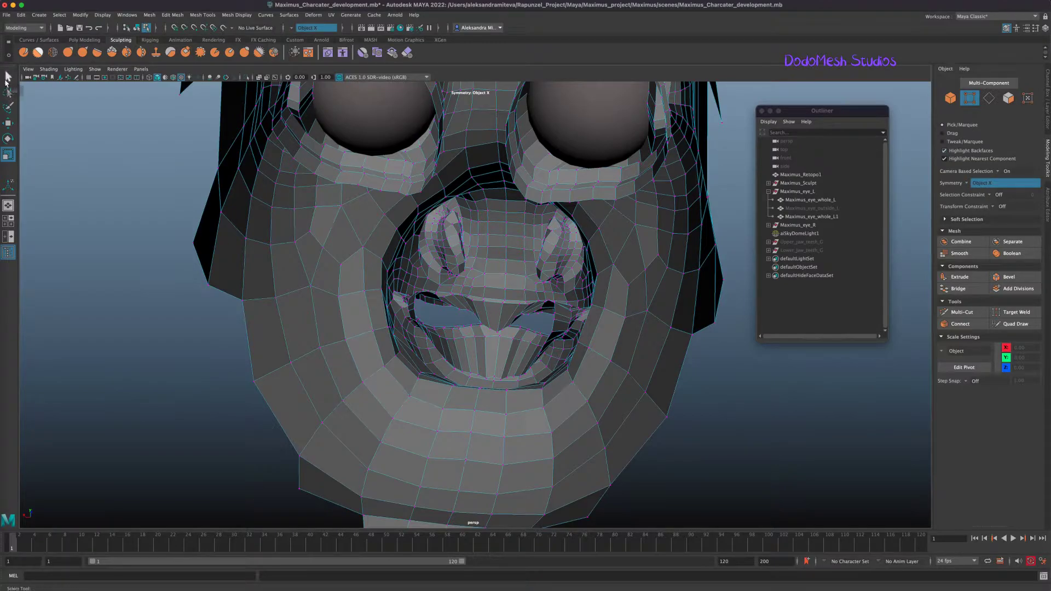
pyautogui.scroll(-2, 497, 334)
pyautogui.keyDown('alt'); pyautogui.moveTo(498, 331); pyautogui.dragTo(597, 397); pyautogui.keyUp('alt')
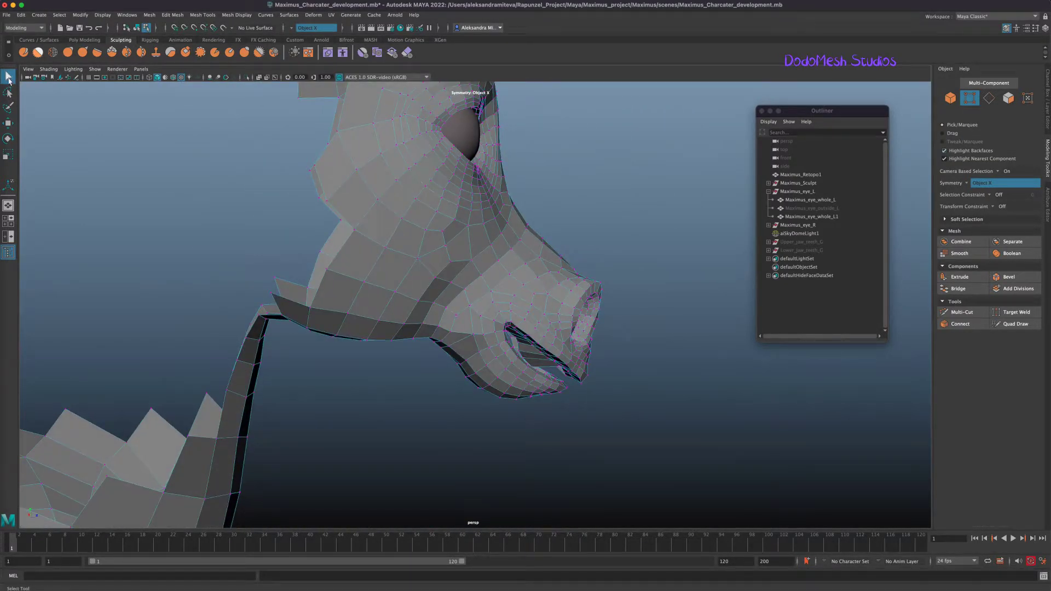
pyautogui.doubleClick(9, 125)
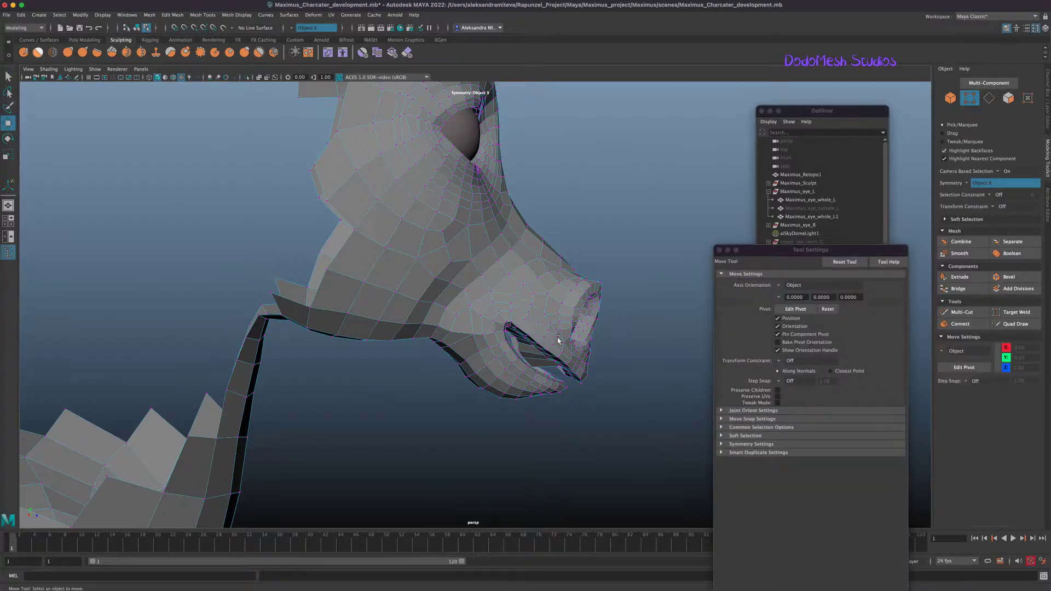
pyautogui.click(720, 250)
pyautogui.click(1044, 100)
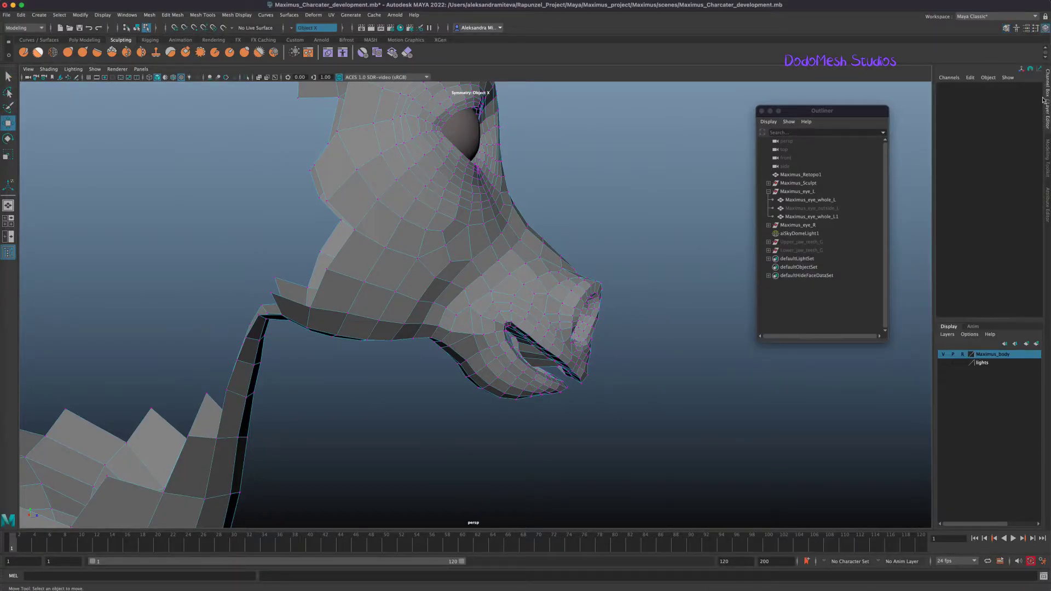
pyautogui.click(1046, 155)
pyautogui.keyDown('alt'); pyautogui.moveTo(507, 435); pyautogui.dragTo(586, 451); pyautogui.keyUp('alt')
pyautogui.keyDown('alt'); pyautogui.moveTo(486, 286); pyautogui.dragTo(974, 397, button='right'); pyautogui.keyUp('alt')
pyautogui.click(500, 378)
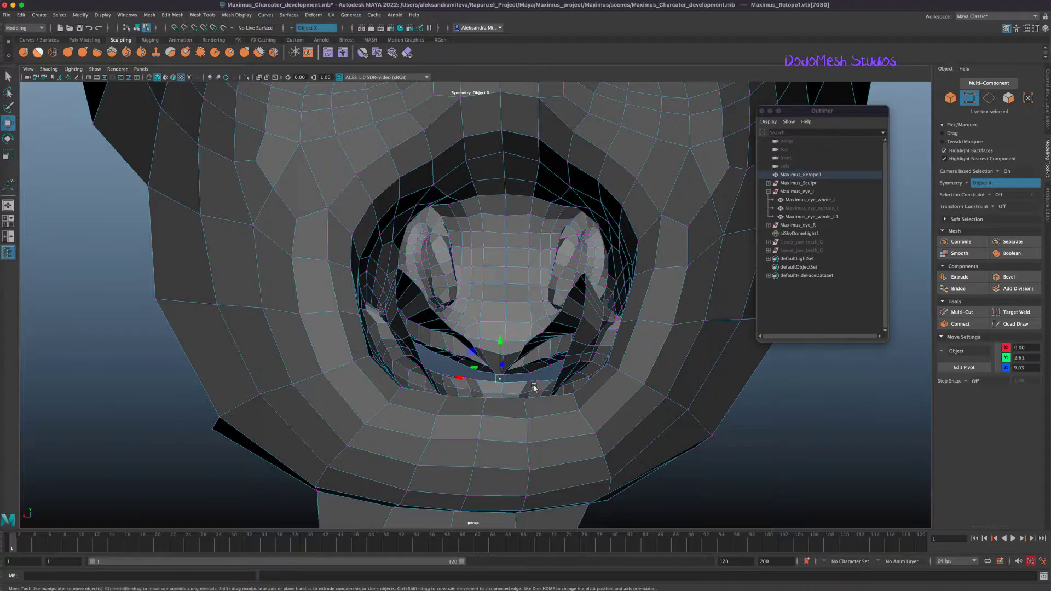
pyautogui.moveTo(504, 382); pyautogui.dragTo(502, 346)
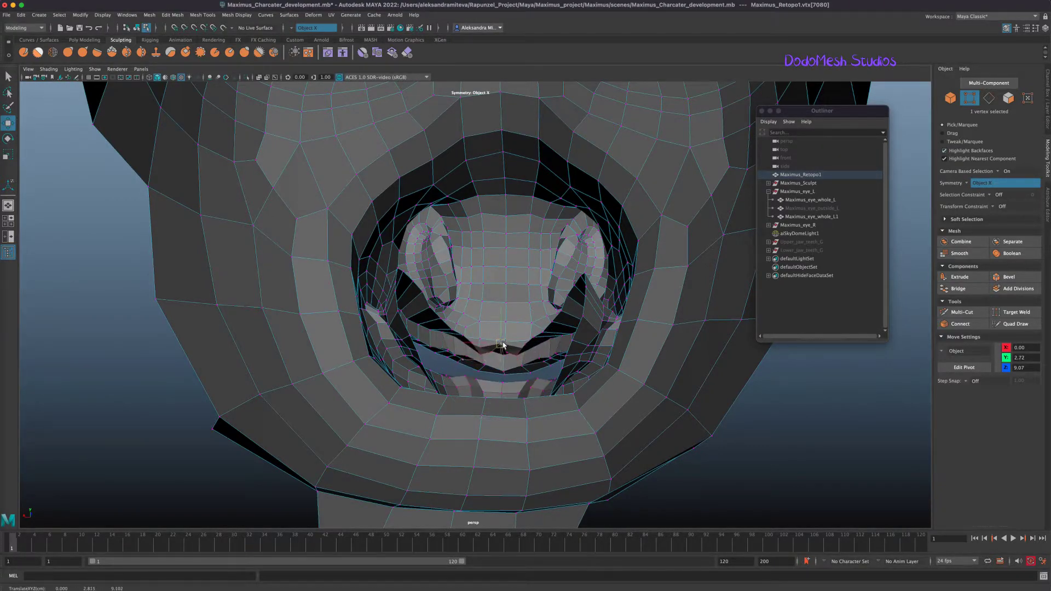
# - Open the Move tool's soft selection settings and set the falloff mode to Surface
pyautogui.scroll(2, 558, 409)
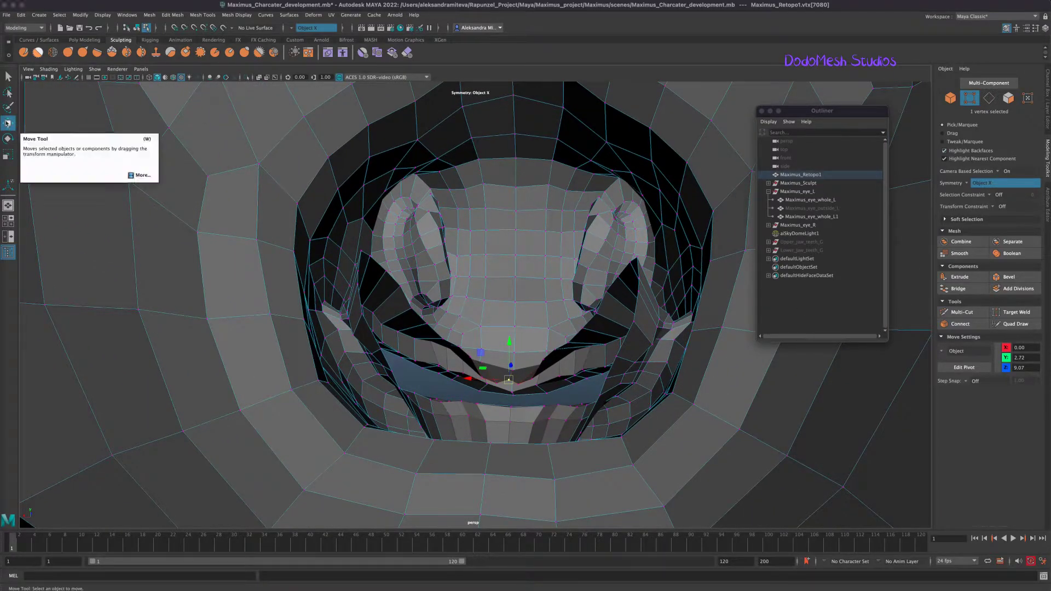
pyautogui.scroll(-3, 434, 341)
pyautogui.scroll(-1, 434, 340)
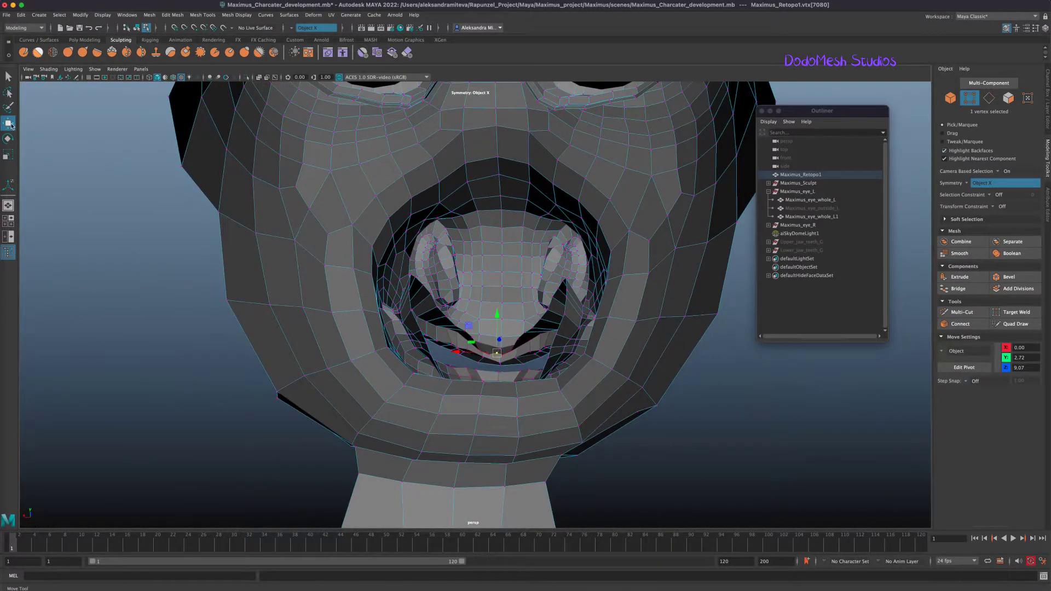
pyautogui.doubleClick(8, 123)
pyautogui.moveTo(790, 245); pyautogui.dragTo(753, 196)
pyautogui.click(692, 384)
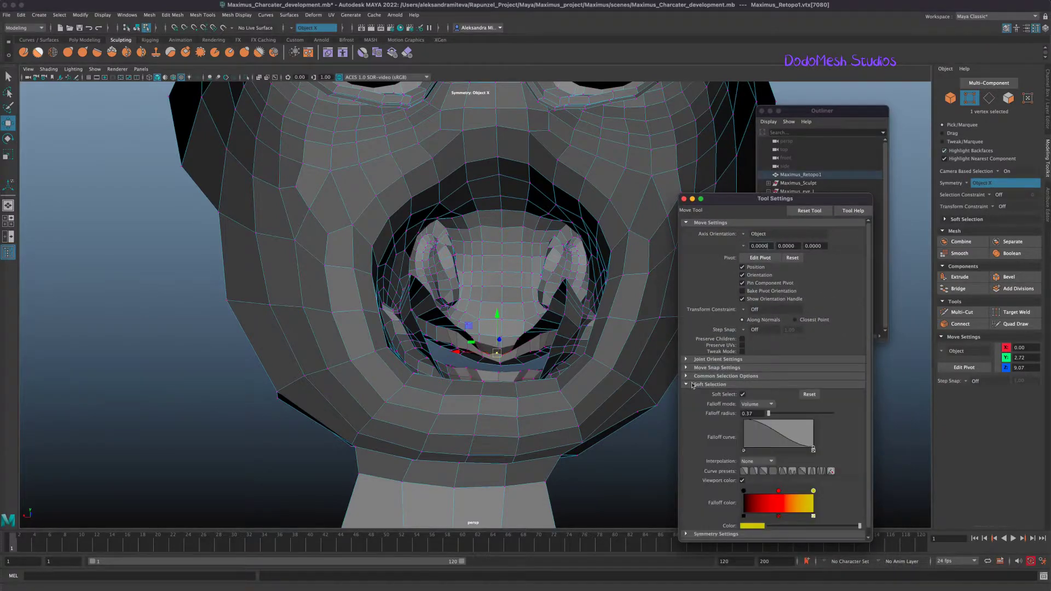
pyautogui.click(771, 405)
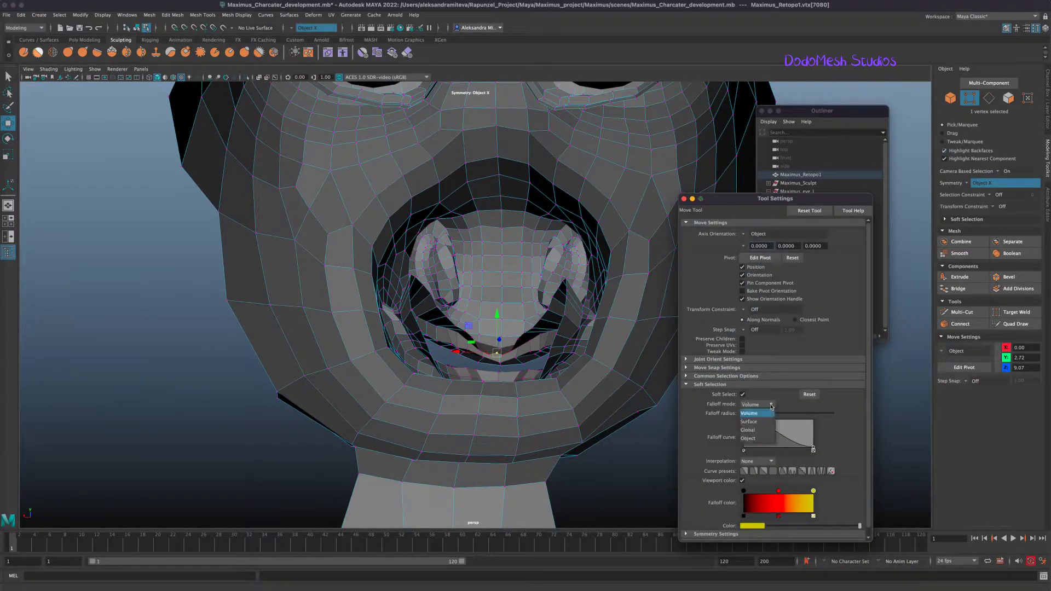
pyautogui.click(749, 421)
# - Set the soft selection falloff radius to 0.44 and raise the center vertices of the upper inner mouth loop
pyautogui.moveTo(497, 316); pyautogui.dragTo(496, 308)
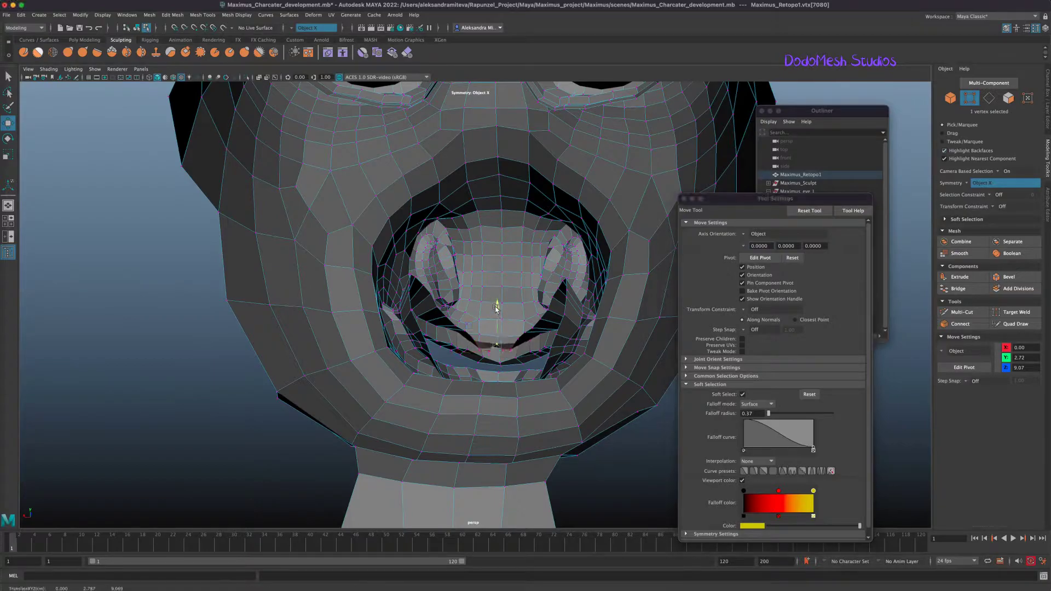
pyautogui.press('b')
pyautogui.moveTo(498, 344); pyautogui.dragTo(505, 344)
pyautogui.moveTo(497, 304); pyautogui.dragTo(498, 287)
pyautogui.keyDown('alt'); pyautogui.moveTo(563, 377); pyautogui.dragTo(732, 301, button='right'); pyautogui.keyUp('alt')
pyautogui.click(512, 347)
pyautogui.moveTo(504, 309); pyautogui.dragTo(505, 283)
# - Raise the upper inner mouth loop vertices between the center and the mouth corner, with symmetry on
pyautogui.click(528, 335)
pyautogui.moveTo(528, 336); pyautogui.dragTo(584, 294)
pyautogui.click(561, 331)
pyautogui.click(578, 311)
pyautogui.moveTo(582, 420)
pyautogui.keyDown('alt'); pyautogui.mouseDown()
pyautogui.moveTo(570, 439)
pyautogui.moveTo(586, 436)
pyautogui.mouseUp(); pyautogui.keyUp('alt')
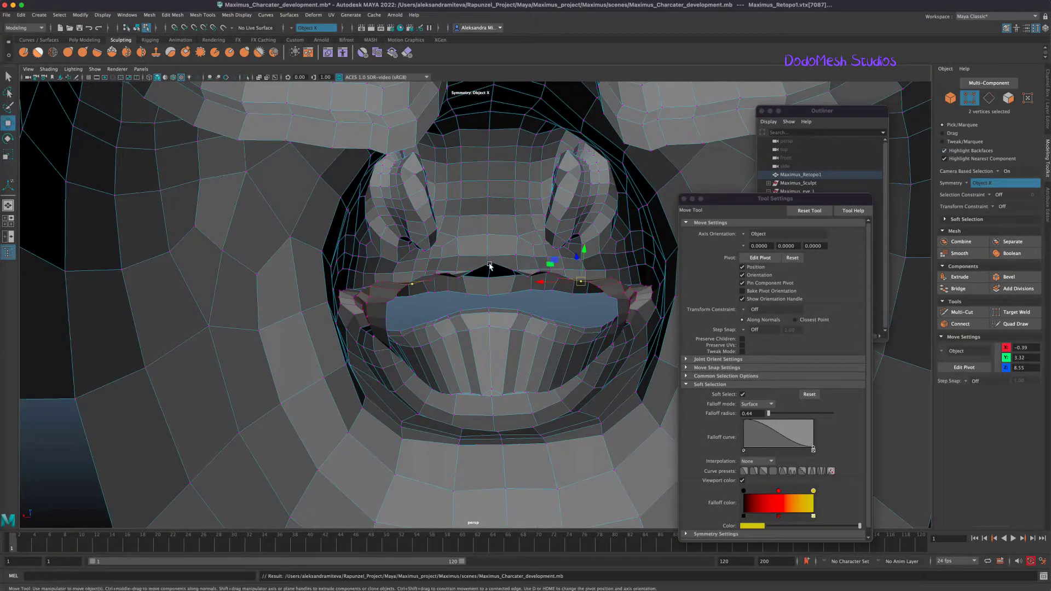
# - Reposition the upper loop vertices below the nostrils and fine-tune the center to smooth the arch
pyautogui.moveTo(458, 278); pyautogui.dragTo(416, 267)
pyautogui.click(431, 275)
pyautogui.keyDown('alt'); pyautogui.moveTo(568, 385); pyautogui.dragTo(564, 382); pyautogui.keyUp('alt')
pyautogui.click(477, 301)
pyautogui.moveTo(477, 301); pyautogui.dragTo(480, 296)
pyautogui.click(518, 303)
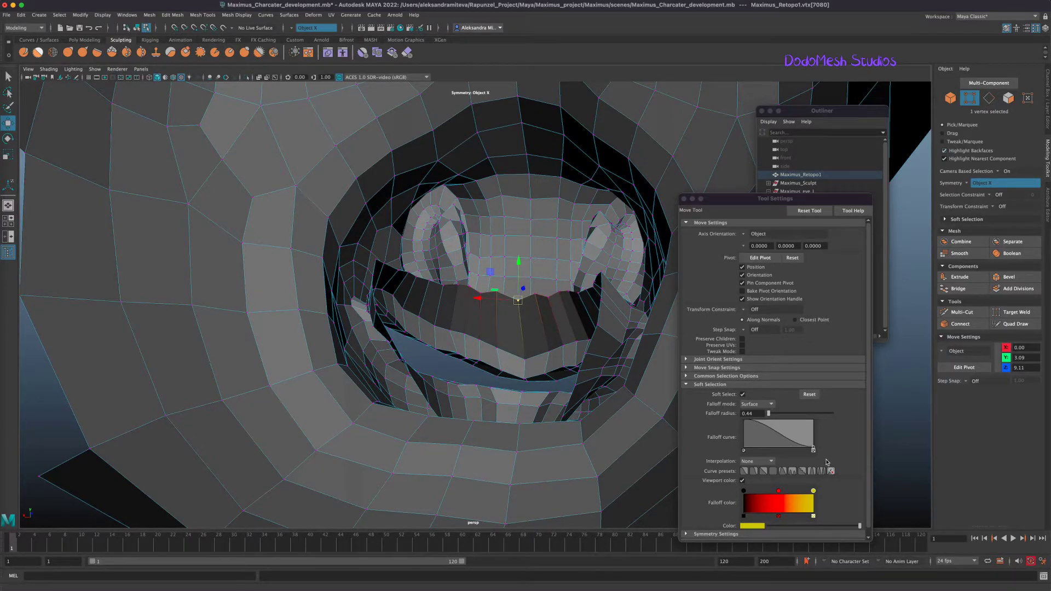
# - Turn off soft selection and adjust the symmetrical vertex pair beside the center of the upper inner mouth loop
pyautogui.scroll(-1, 868, 366)
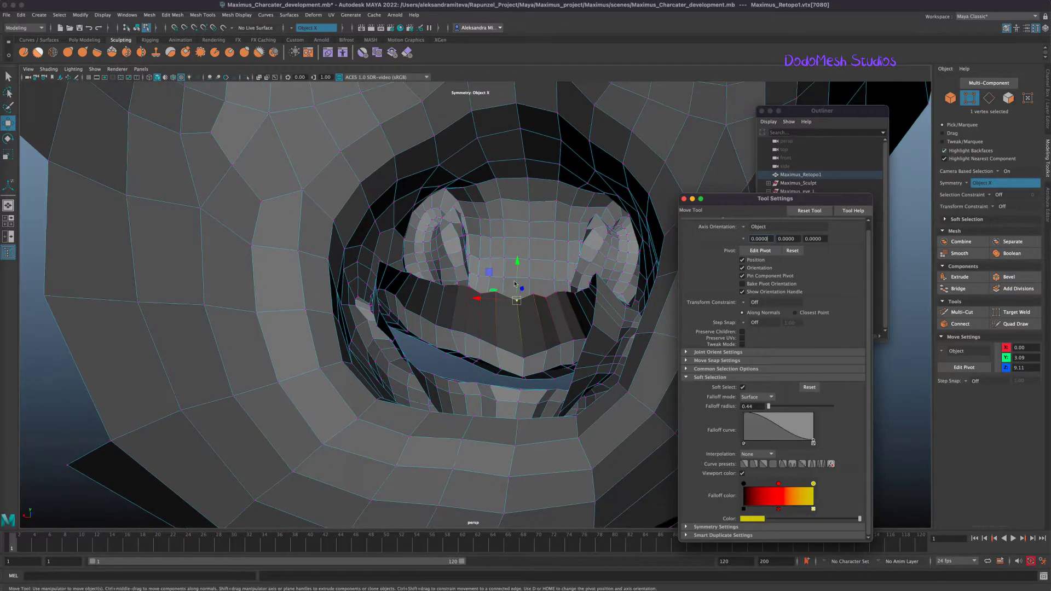
pyautogui.press('b')
pyautogui.keyDown('shift'); pyautogui.click(480, 288); pyautogui.keyUp('shift')
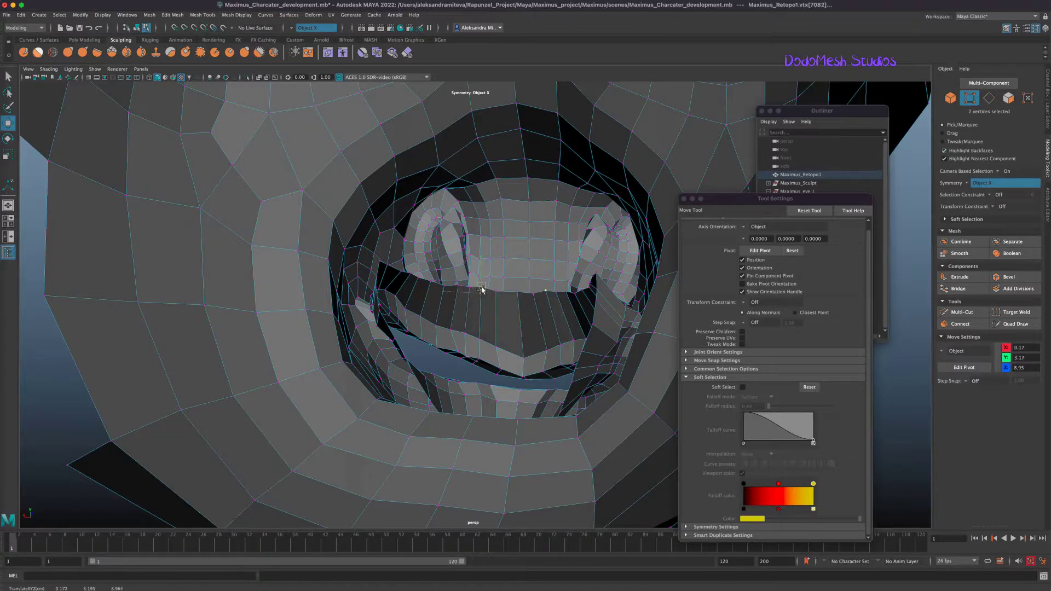
pyautogui.keyDown('alt'); pyautogui.moveTo(480, 290); pyautogui.dragTo(509, 343); pyautogui.keyUp('alt')
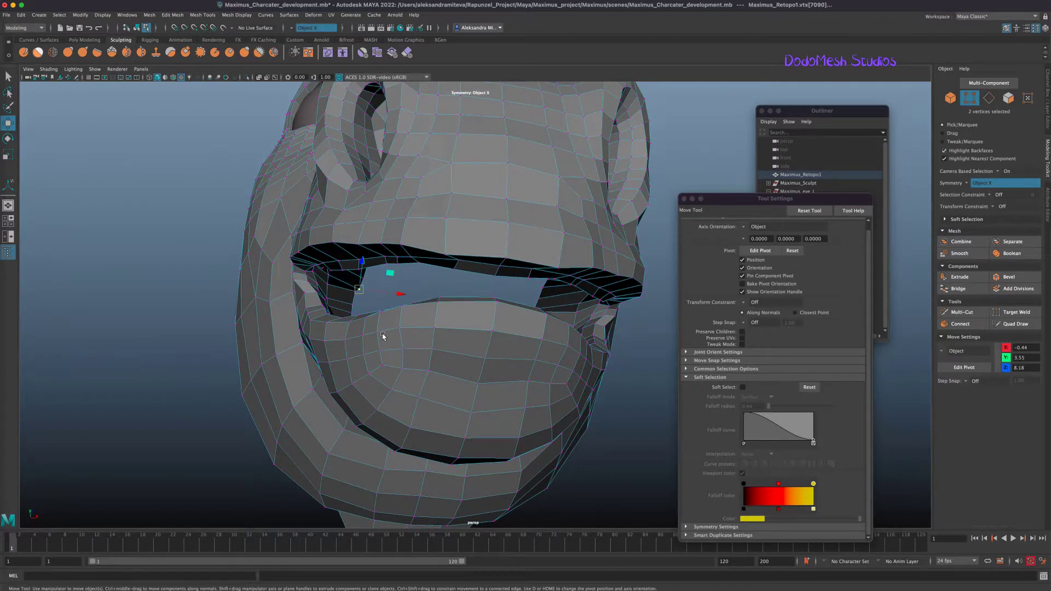
# - Re-enable soft selection and move the symmetrical vertices at the mouth corners into place
pyautogui.press('b')
pyautogui.keyDown('alt'); pyautogui.moveTo(383, 336); pyautogui.dragTo(559, 438); pyautogui.keyUp('alt')
pyautogui.click(500, 370)
pyautogui.press('b')
pyautogui.click(359, 259)
pyautogui.press('b')
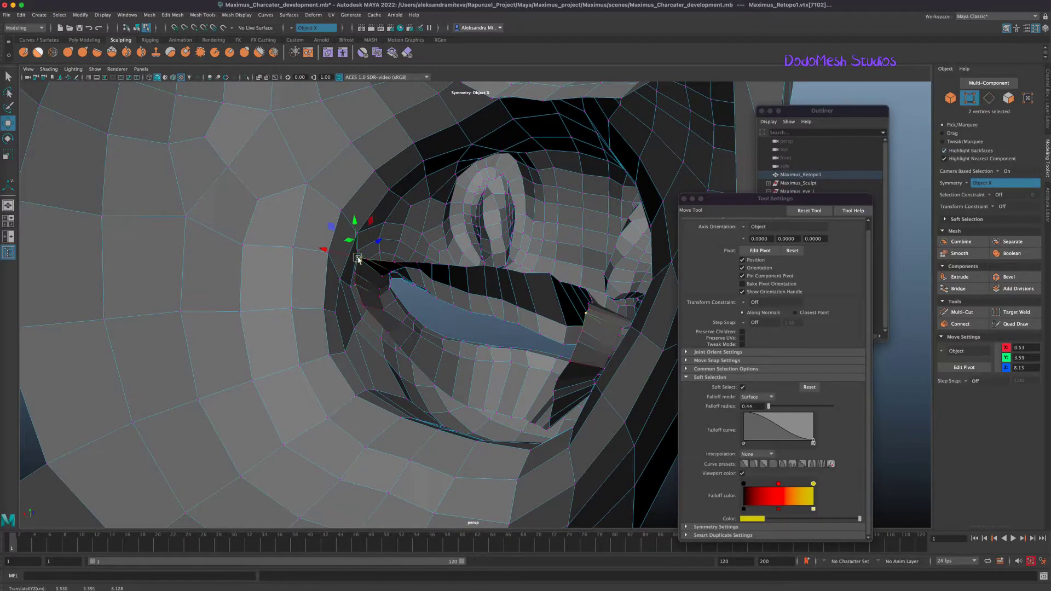
pyautogui.moveTo(359, 260); pyautogui.dragTo(374, 269)
# - Adjust the lower inner mouth loop vertices and the center vertex of the upper loop
pyautogui.click(509, 416)
pyautogui.click(446, 384)
pyautogui.click(559, 415)
pyautogui.keyDown('alt'); pyautogui.moveTo(583, 445); pyautogui.dragTo(600, 455); pyautogui.keyUp('alt')
pyautogui.click(601, 315)
pyautogui.click(509, 244)
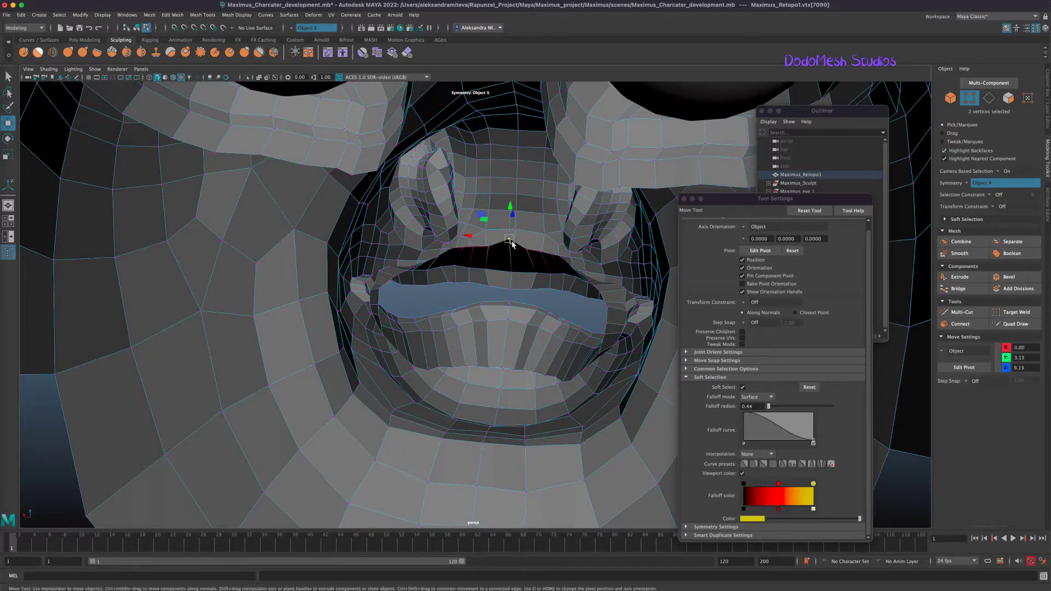
# - Unhide the upper and lower jaw teeth groups and reselect Maximus_Retopo1
pyautogui.moveTo(777, 198); pyautogui.dragTo(671, 344)
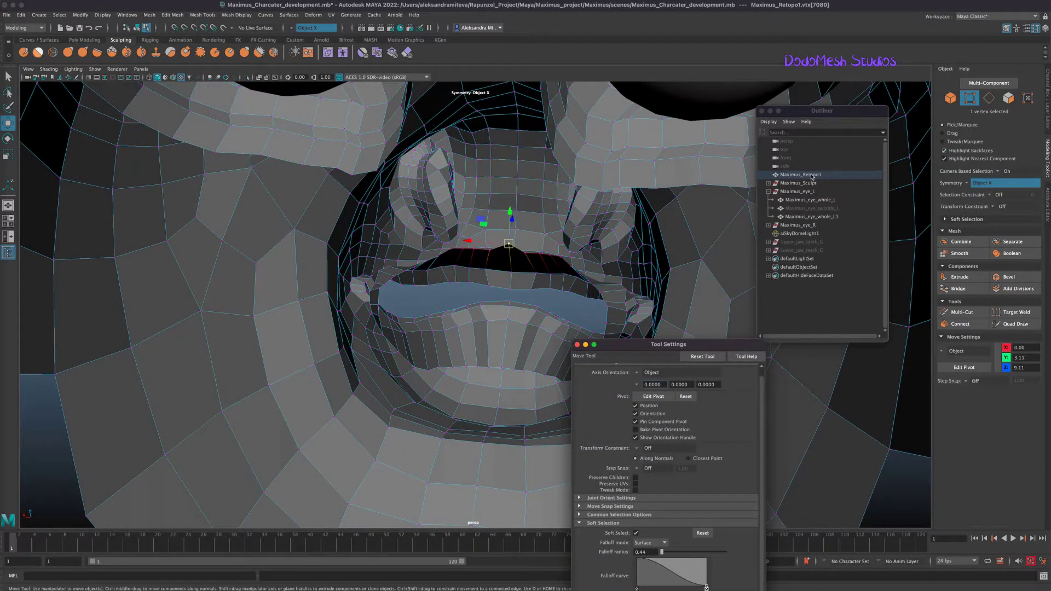
pyautogui.click(801, 241)
pyautogui.hotkey('shift', 'h')
pyautogui.click(801, 250)
pyautogui.hotkey('shift', 'h')
pyautogui.moveTo(508, 448)
pyautogui.keyDown('alt'); pyautogui.mouseDown()
pyautogui.moveTo(497, 442)
pyautogui.moveTo(507, 435)
pyautogui.mouseUp(); pyautogui.keyUp('alt')
pyautogui.click(804, 174)
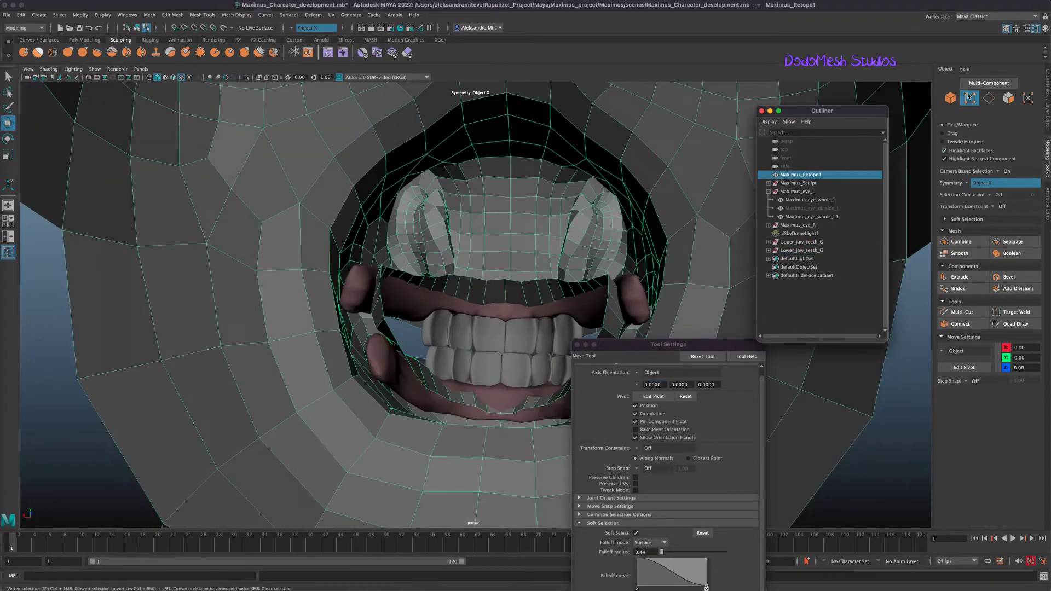
# - With a soft selection falloff radius of 0.55, raise the upper inner mouth vertices around the gum
pyautogui.click(504, 279)
pyautogui.moveTo(511, 301); pyautogui.dragTo(507, 268)
pyautogui.click(545, 308)
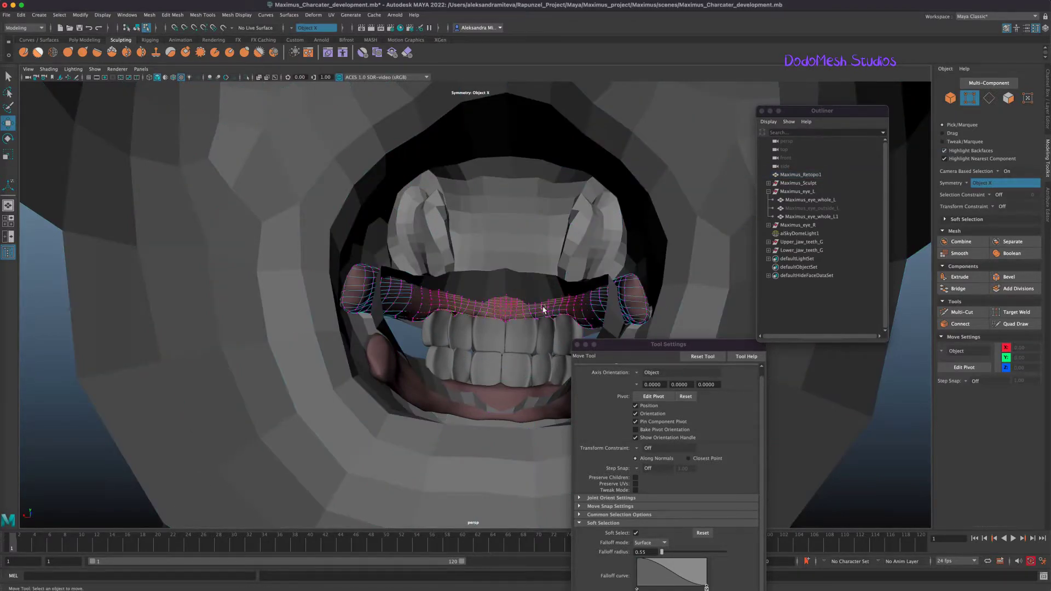
pyautogui.hotkey('ctrl', 'z')
pyautogui.click(543, 305)
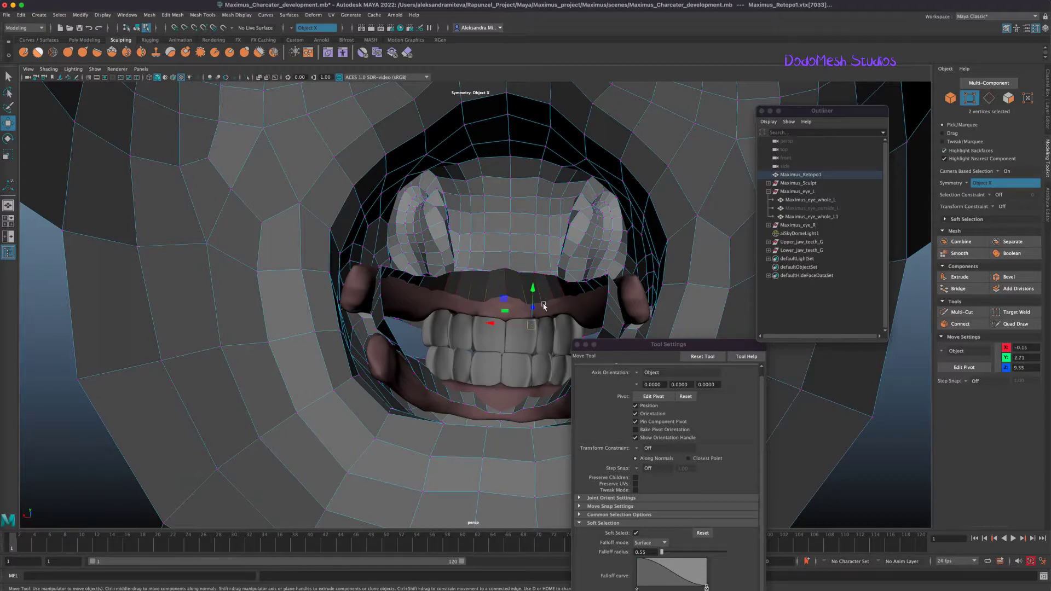
pyautogui.moveTo(545, 321); pyautogui.dragTo(545, 301)
# - Try moving the symmetrical mouth-corner vertices outward and up around the gum, and undo the move
pyautogui.moveTo(558, 358)
pyautogui.keyDown('alt'); pyautogui.mouseDown()
pyautogui.moveTo(481, 363)
pyautogui.moveTo(467, 347)
pyautogui.moveTo(559, 385)
pyautogui.moveTo(551, 368)
pyautogui.mouseUp(); pyautogui.keyUp('alt')
pyautogui.click(381, 272)
pyautogui.moveTo(382, 270); pyautogui.dragTo(380, 263)
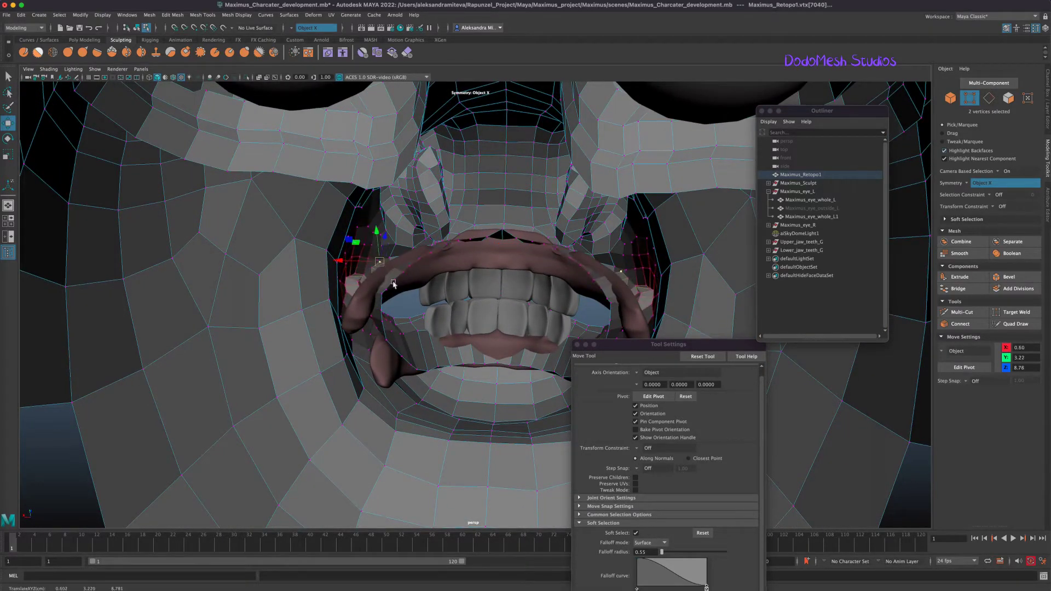
pyautogui.hotkey('ctrl', 'z')
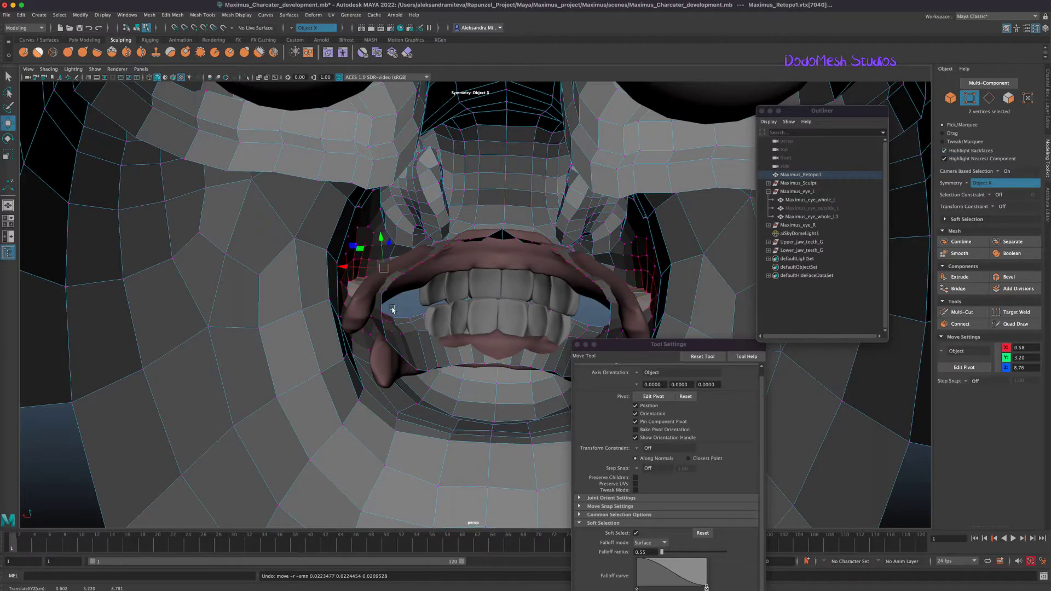
pyautogui.click(68, 52)
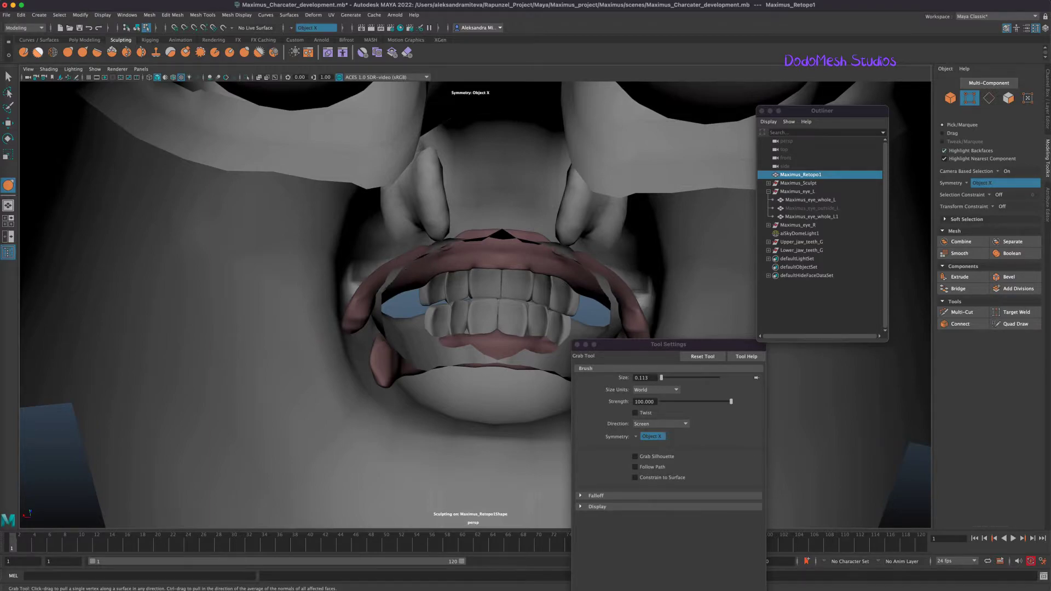
pyautogui.press('b')
pyautogui.keyDown('alt'); pyautogui.moveTo(520, 458); pyautogui.dragTo(544, 442); pyautogui.keyUp('alt')
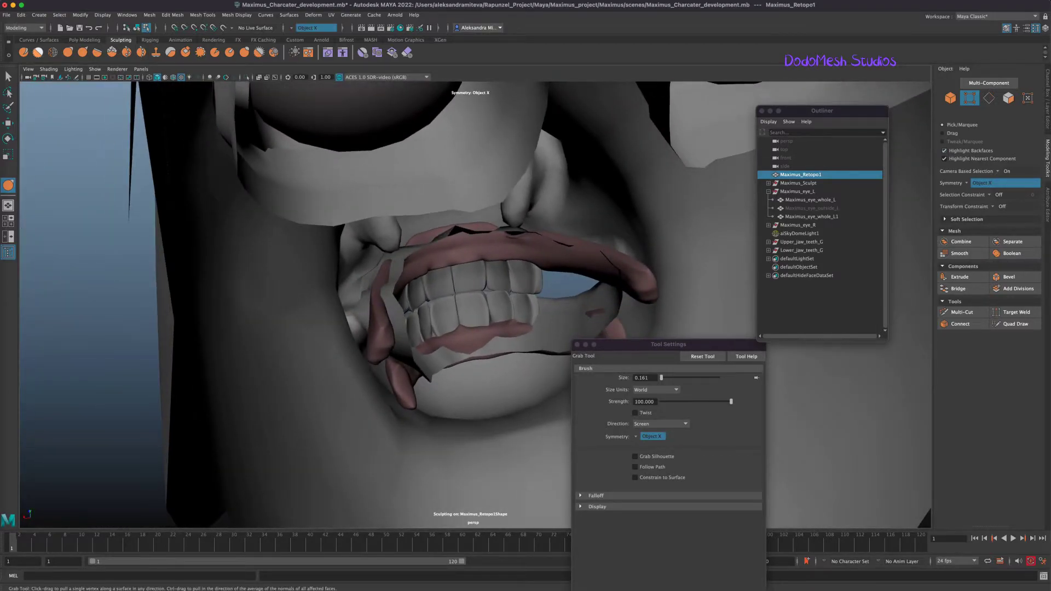
pyautogui.press('q')
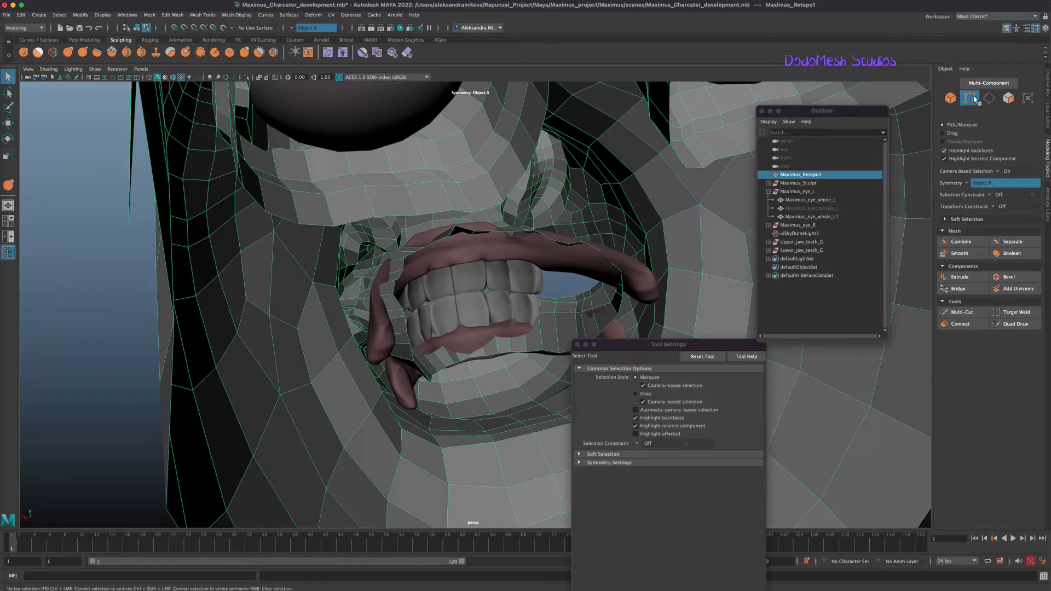
# - Return to vertex mode, reduce the soft selection falloff radius to 0.16 and adjust the mouth-corner vertices beside the gum
pyautogui.doubleClick(972, 99)
pyautogui.click(372, 279)
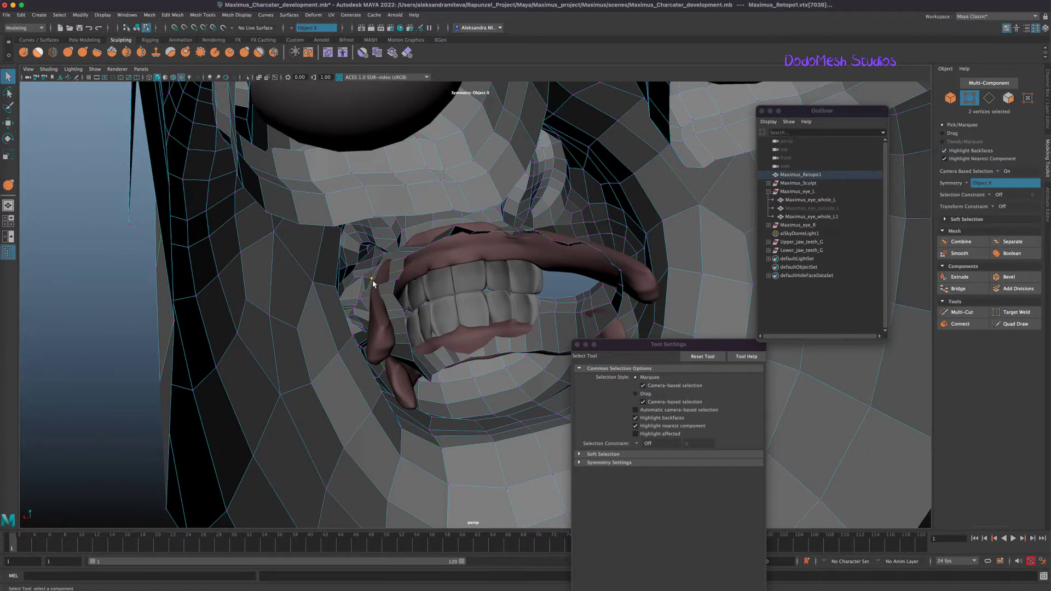
pyautogui.press('b')
pyautogui.moveTo(378, 279); pyautogui.dragTo(248, 535)
pyautogui.press('w')
pyautogui.click(376, 298)
# - Adjust the symmetrical inner mouth vertices along the upper edge of the upper gum
pyautogui.keyDown('alt'); pyautogui.moveTo(479, 407); pyautogui.dragTo(456, 394); pyautogui.keyUp('alt')
pyautogui.click(498, 292)
pyautogui.keyDown('alt'); pyautogui.moveTo(497, 284); pyautogui.dragTo(483, 263); pyautogui.keyUp('alt')
pyautogui.click(482, 260)
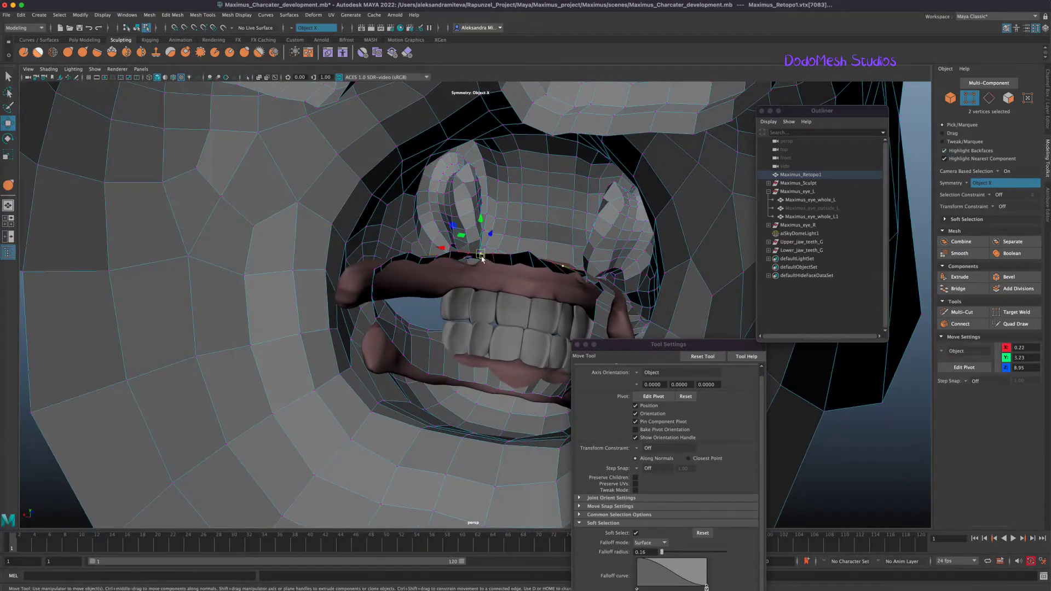
pyautogui.click(527, 261)
# - Undo the last vertex selections around the mouth and close the tool settings
pyautogui.keyDown('alt'); pyautogui.moveTo(543, 319); pyautogui.dragTo(563, 368); pyautogui.keyUp('alt')
pyautogui.keyDown('alt'); pyautogui.moveTo(564, 367); pyautogui.dragTo(181, 331, button='right'); pyautogui.keyUp('alt')
pyautogui.keyDown('alt'); pyautogui.moveTo(180, 330); pyautogui.dragTo(429, 262); pyautogui.keyUp('alt')
pyautogui.click(426, 263)
pyautogui.click(428, 266)
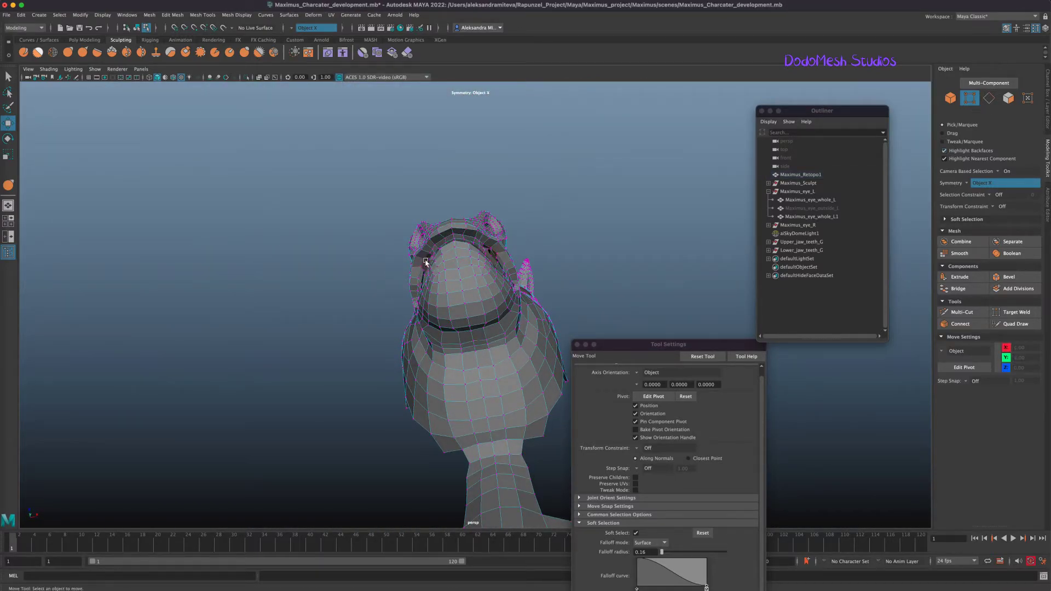
pyautogui.moveTo(628, 308)
pyautogui.keyDown('alt'); pyautogui.mouseDown()
pyautogui.moveTo(624, 323)
pyautogui.moveTo(626, 314)
pyautogui.mouseUp(); pyautogui.keyUp('alt')
pyautogui.press('super+z')
pyautogui.press('super+z')
pyautogui.press('super+z')
pyautogui.click(577, 345)
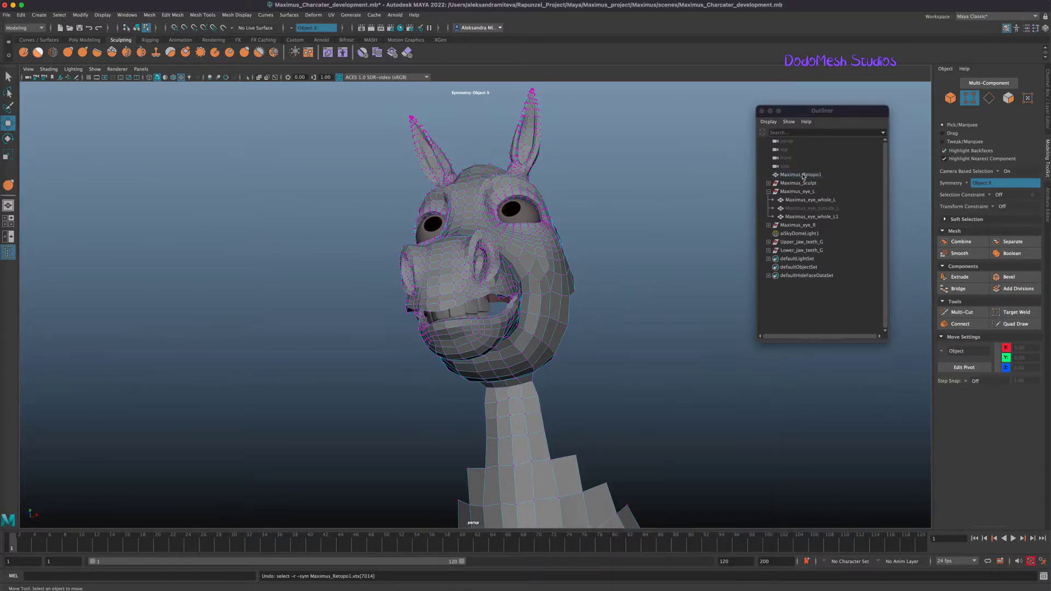
# - Select Maximus_Retopo1 and show all of its hidden components
pyautogui.click(803, 175)
pyautogui.scroll(-4, 613, 338)
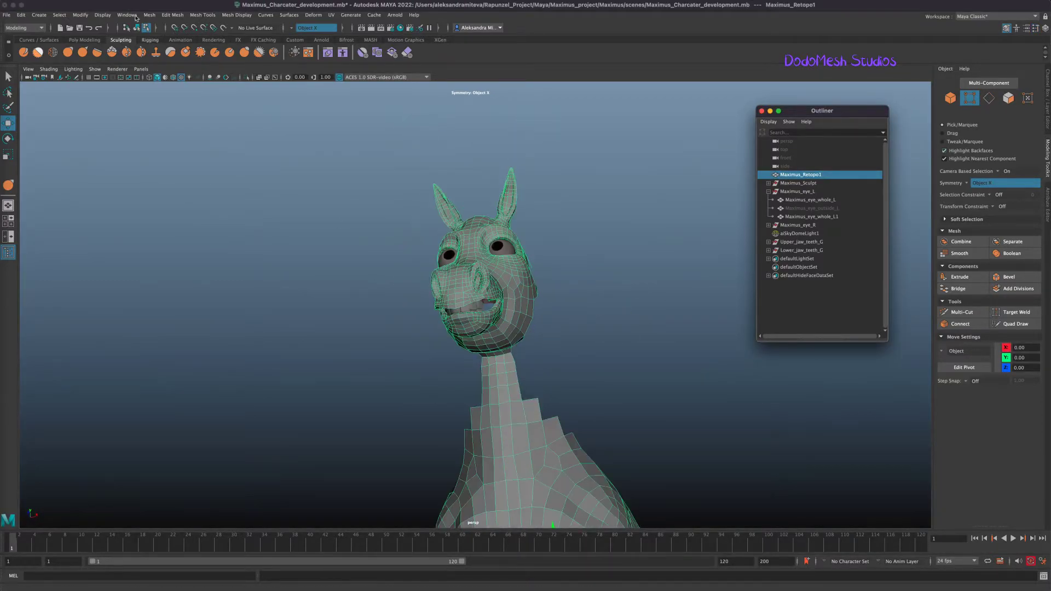
pyautogui.click(103, 16)
pyautogui.moveTo(142, 68)
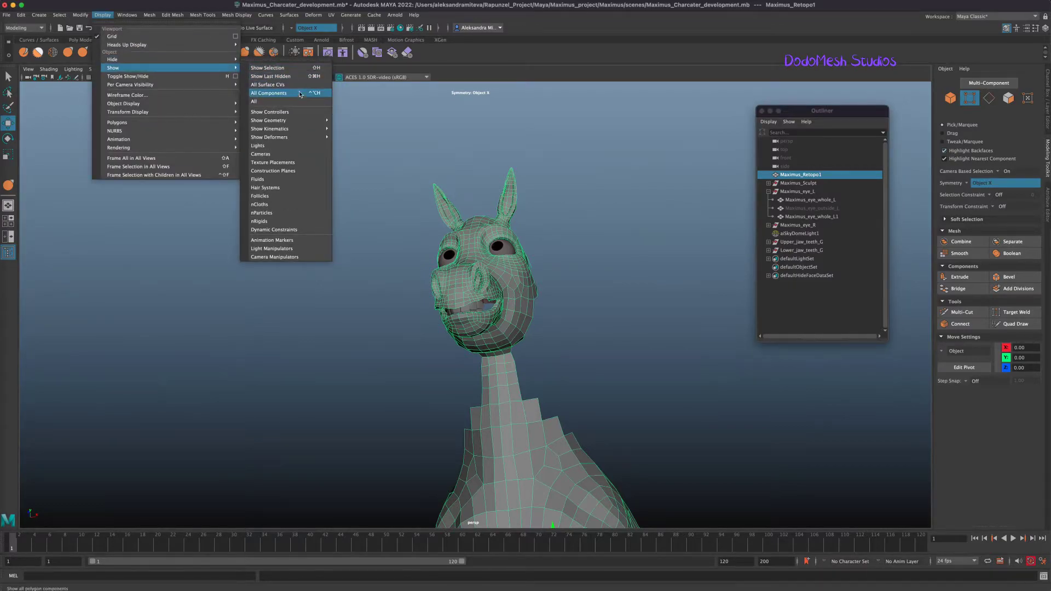
pyautogui.click(300, 93)
# - In face mode, turn off the Object X symmetry and select the faces on one half of the horse from the front
pyautogui.keyDown('alt'); pyautogui.moveTo(673, 408); pyautogui.dragTo(682, 422); pyautogui.keyUp('alt')
pyautogui.scroll(-4, 682, 422)
pyautogui.click(1010, 99)
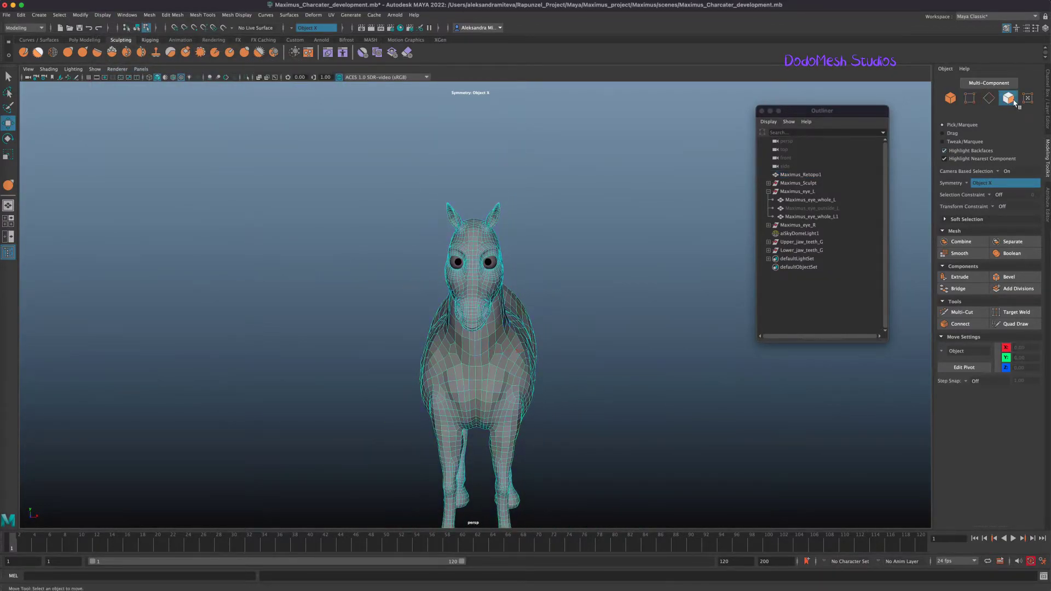
pyautogui.moveTo(355, 161); pyautogui.dragTo(469, 502)
pyautogui.click(973, 183)
pyautogui.click(977, 184)
pyautogui.moveTo(341, 173); pyautogui.dragTo(473, 508)
pyautogui.keyDown('alt'); pyautogui.moveTo(520, 449); pyautogui.dragTo(631, 401); pyautogui.keyUp('alt')
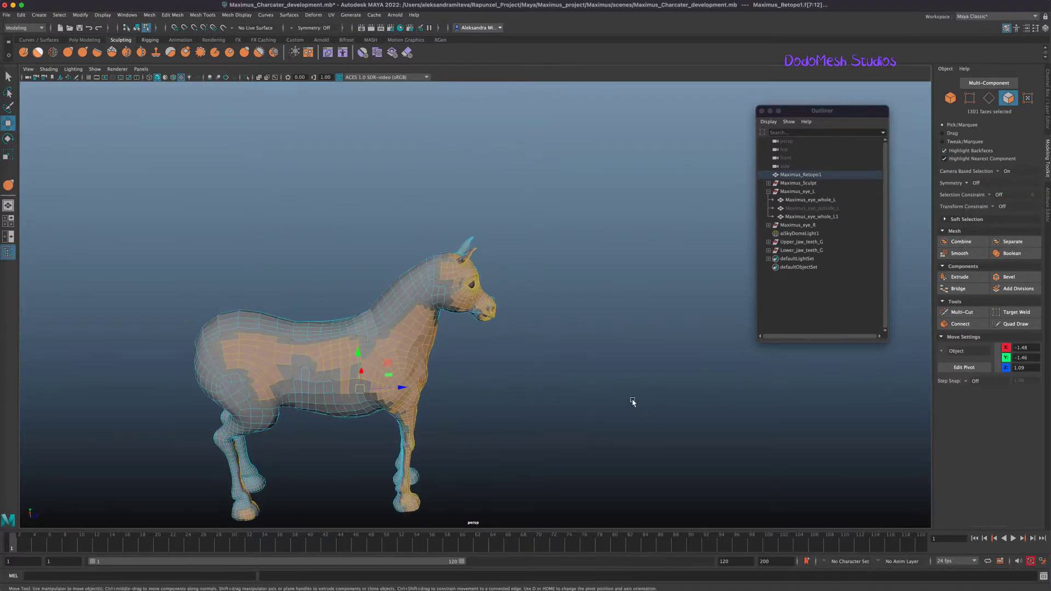
# - Disable camera-based marquee selection so one half of the horse is selected through the mesh, undoing the accidental whole-mesh selection
pyautogui.doubleClick(8, 76)
pyautogui.keyDown('alt'); pyautogui.moveTo(558, 383); pyautogui.dragTo(455, 396); pyautogui.keyUp('alt')
pyautogui.moveTo(469, 512); pyautogui.dragTo(474, 523)
pyautogui.keyDown('alt'); pyautogui.moveTo(542, 425); pyautogui.dragTo(542, 445); pyautogui.keyUp('alt')
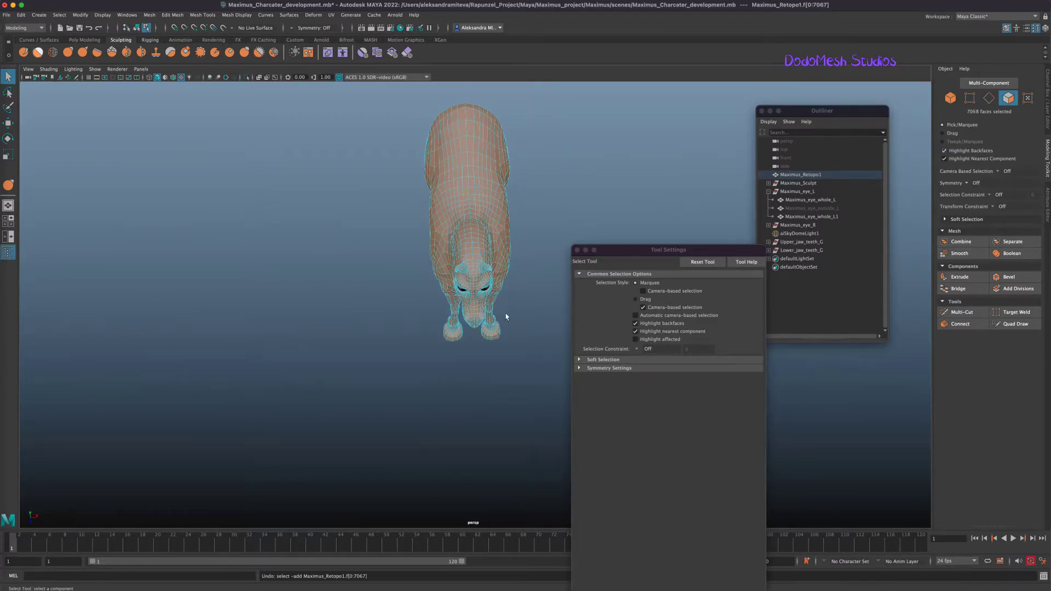
pyautogui.hotkey('ctrl', 'z')
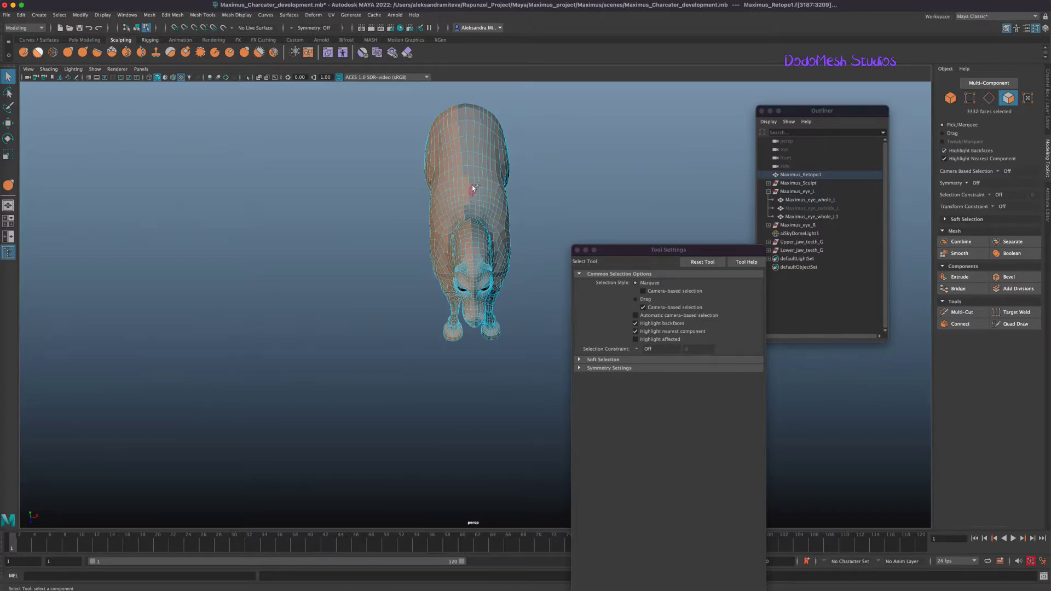
pyautogui.hotkey('shift', 'z')
pyautogui.hotkey('ctrl', 'z')
# - Re-enable camera-based marquee selection and add the missed faces beside the centre line of the back to the selection
pyautogui.keyDown('alt'); pyautogui.moveTo(511, 424); pyautogui.dragTo(509, 391); pyautogui.keyUp('alt')
pyautogui.click(642, 290)
pyautogui.keyDown('shift'); pyautogui.click(466, 184); pyautogui.keyUp('shift')
pyautogui.keyDown('shift'); pyautogui.click(467, 168); pyautogui.keyUp('shift')
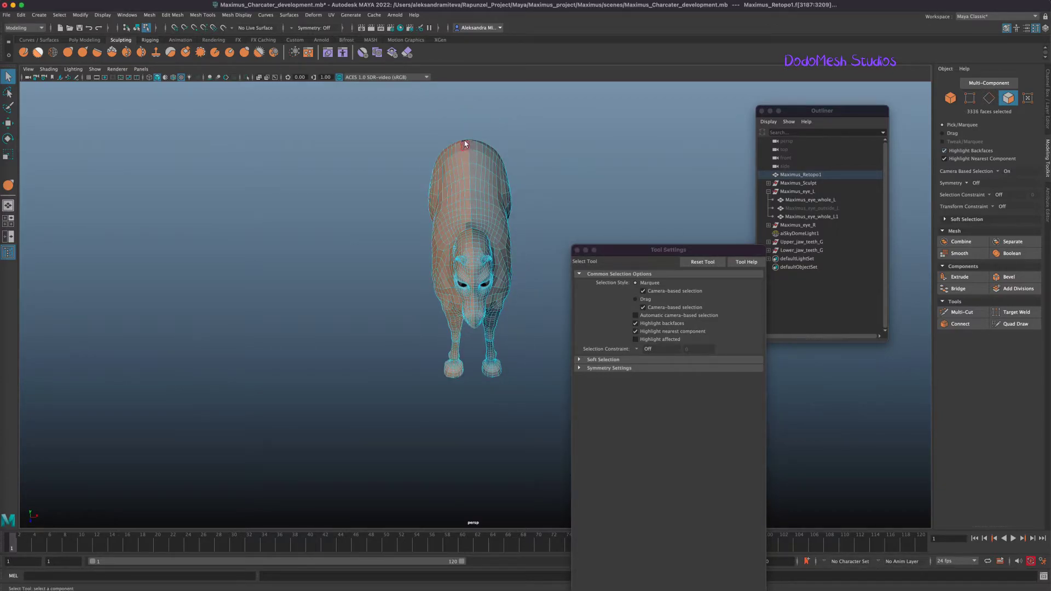
# - Add the missed faces beside the centre line on the horse's front and underside to the selected half
pyautogui.keyDown('alt'); pyautogui.moveTo(477, 270); pyautogui.dragTo(479, 406); pyautogui.keyUp('alt')
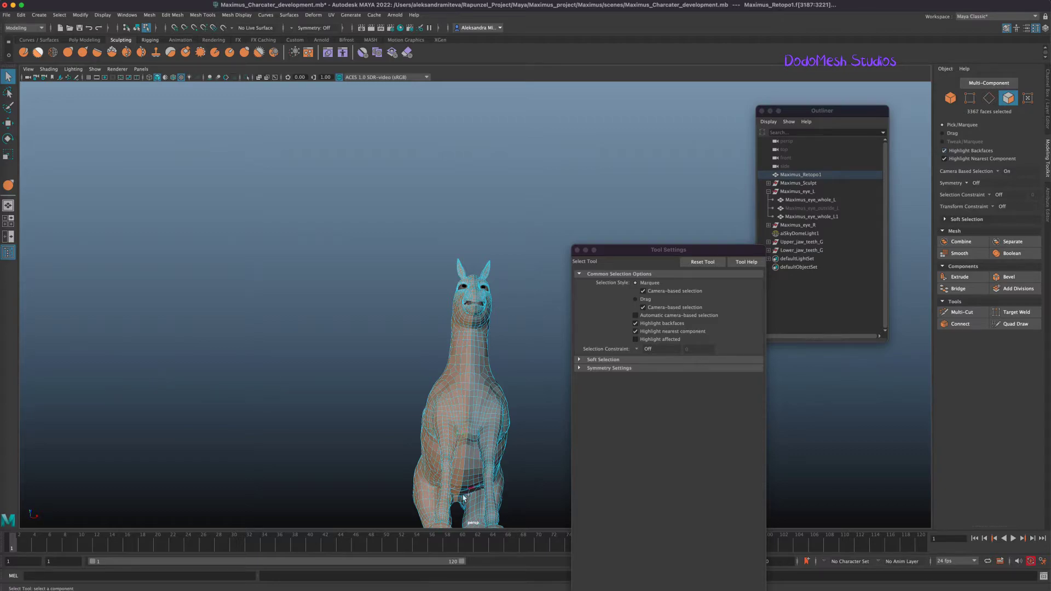
pyautogui.keyDown('alt'); pyautogui.moveTo(535, 441); pyautogui.dragTo(508, 403); pyautogui.keyUp('alt')
pyautogui.keyDown('shift'); pyautogui.click(468, 196); pyautogui.keyUp('shift')
pyautogui.keyDown('alt'); pyautogui.moveTo(464, 221); pyautogui.dragTo(523, 351); pyautogui.keyUp('alt')
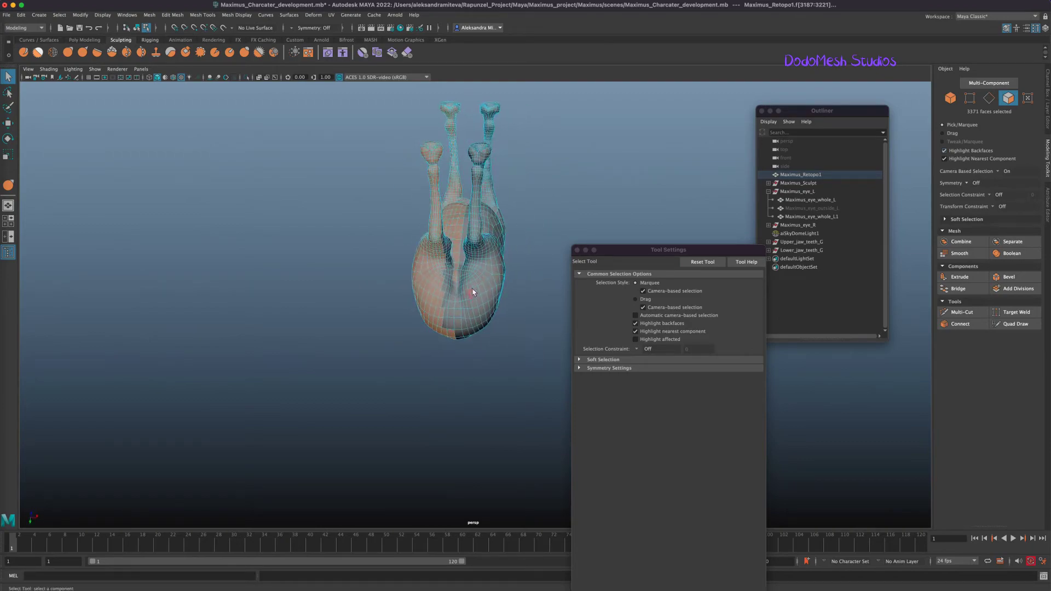
pyautogui.keyDown('shift'); pyautogui.click(450, 312); pyautogui.keyUp('shift')
pyautogui.keyDown('shift'); pyautogui.click(448, 311); pyautogui.keyUp('shift')
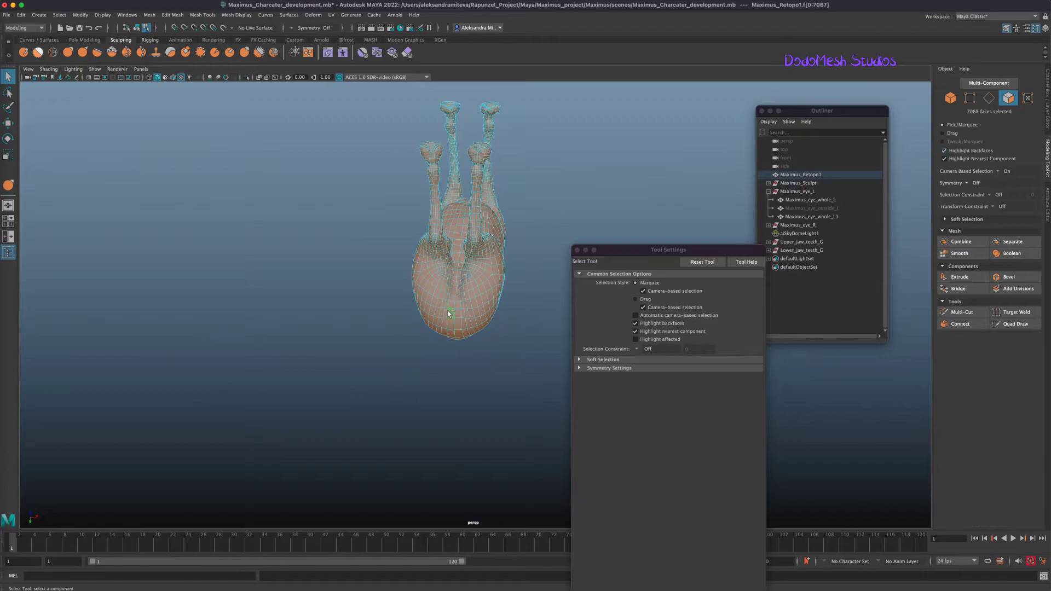
# - With the Paint Selection Tool, add the missed leg and hoof faces to the selected half of the horse
pyautogui.keyDown('alt'); pyautogui.moveTo(486, 388); pyautogui.dragTo(494, 414); pyautogui.keyUp('alt')
pyautogui.click(8, 107)
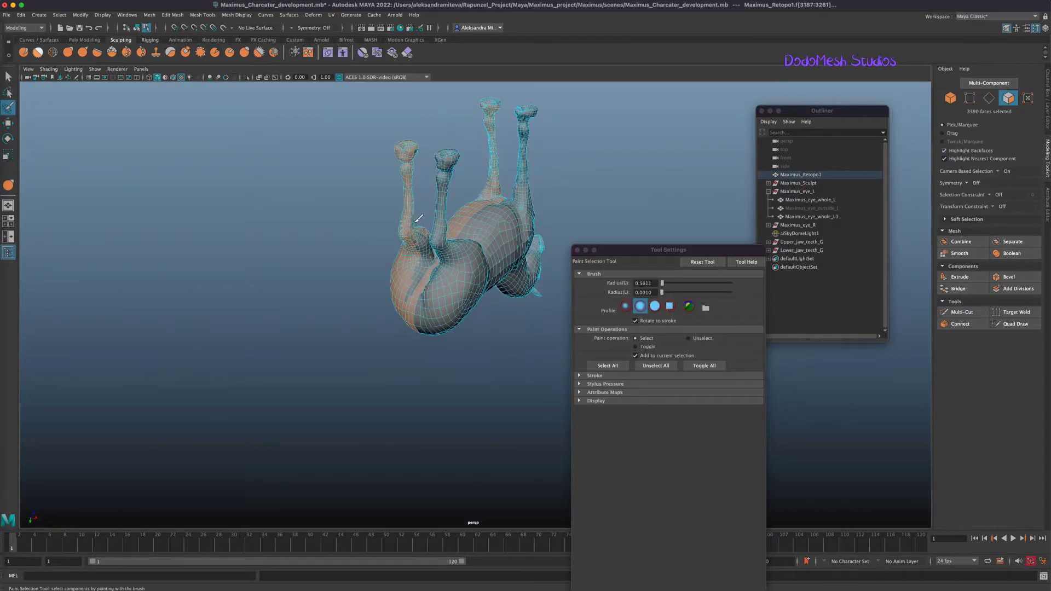
pyautogui.click(438, 158)
pyautogui.press('super+z')
pyautogui.moveTo(418, 154); pyautogui.dragTo(407, 139)
pyautogui.keyDown('alt'); pyautogui.moveTo(449, 383); pyautogui.dragTo(468, 426); pyautogui.keyUp('alt')
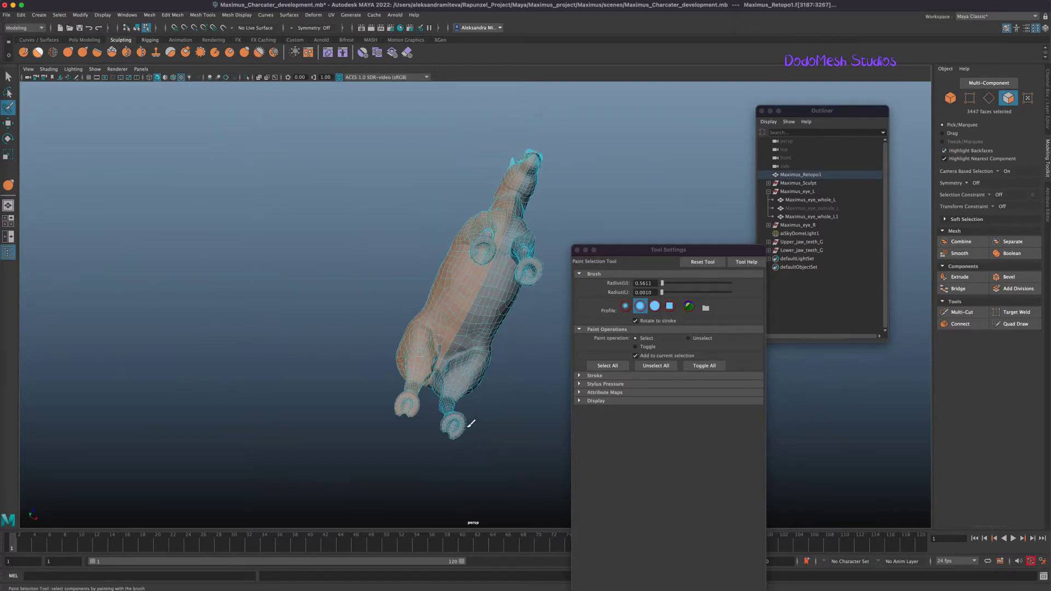
pyautogui.click(476, 247)
pyautogui.keyDown('alt'); pyautogui.moveTo(475, 246); pyautogui.dragTo(502, 472); pyautogui.keyUp('alt')
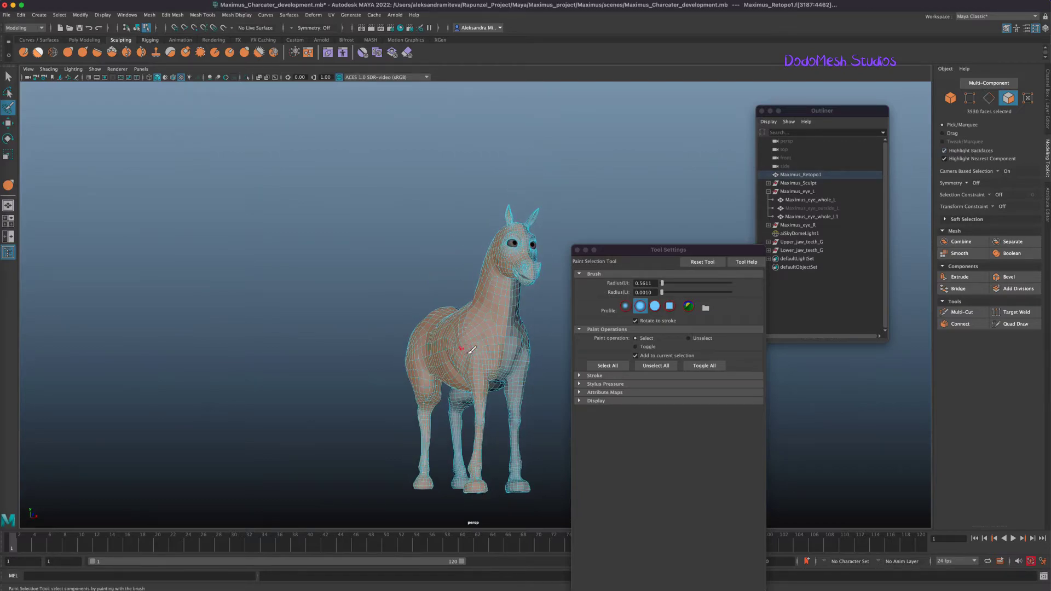
# - Delete the selected half of the horse mesh, save the scene and return to the Select Tool with the tool settings closed
pyautogui.moveTo(471, 349)
pyautogui.keyDown('alt'); pyautogui.mouseDown()
pyautogui.moveTo(438, 386)
pyautogui.moveTo(537, 488)
pyautogui.moveTo(530, 493)
pyautogui.moveTo(657, 498)
pyautogui.moveTo(498, 460)
pyautogui.moveTo(533, 461)
pyautogui.mouseUp(); pyautogui.keyUp('alt')
pyautogui.hotkey('ctrl', 's')
pyautogui.keyDown('alt'); pyautogui.moveTo(542, 443); pyautogui.dragTo(749, 334, button='right'); pyautogui.keyUp('alt')
pyautogui.click(577, 249)
pyautogui.keyDown('alt'); pyautogui.moveTo(425, 383); pyautogui.dragTo(615, 416); pyautogui.keyUp('alt')
pyautogui.click(7, 73)
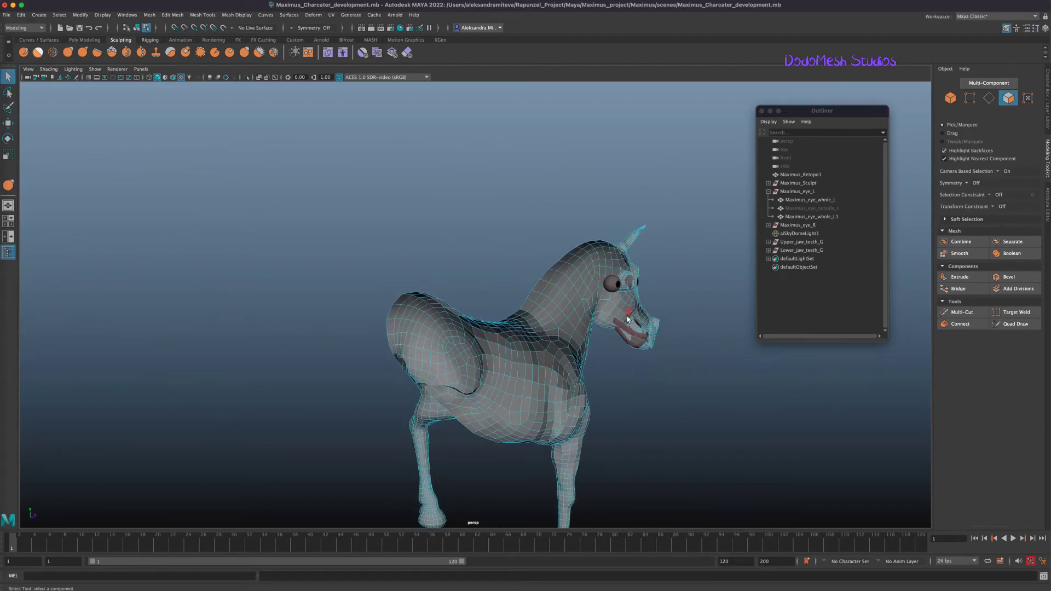
# - Frame the open side of the mouth and select the inner mouth faces beside the upper gum
pyautogui.moveTo(630, 324); pyautogui.dragTo(636, 329)
pyautogui.press('f')
pyautogui.keyDown('alt'); pyautogui.moveTo(697, 385); pyautogui.dragTo(150, 300, button='right'); pyautogui.keyUp('alt')
pyautogui.keyDown('alt'); pyautogui.moveTo(651, 405); pyautogui.dragTo(704, 344); pyautogui.keyUp('alt')
pyautogui.click(487, 337)
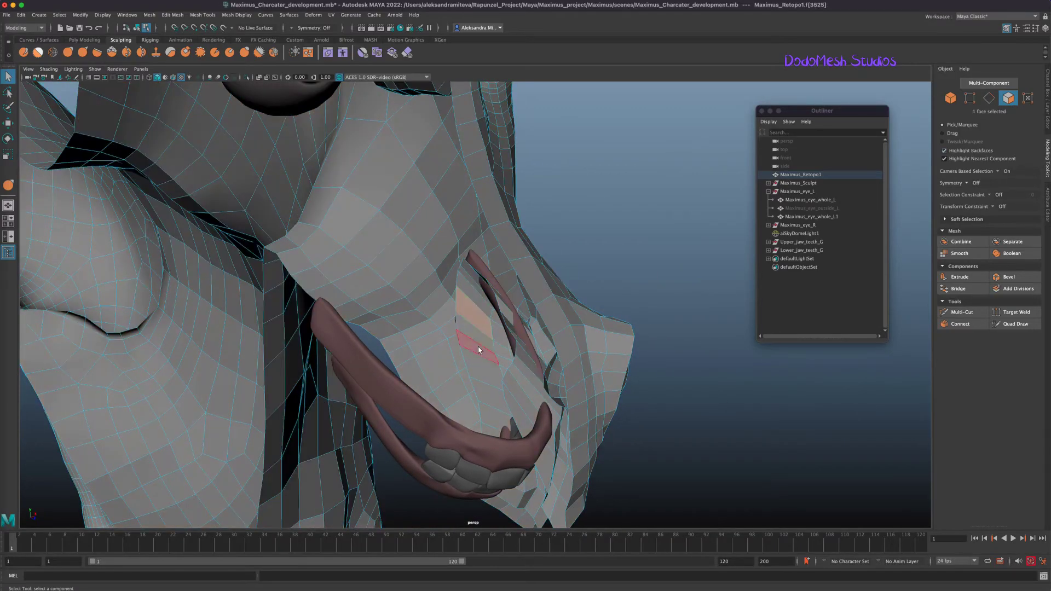
pyautogui.doubleClick(481, 372)
# - Switch to vertex mode and move single inner mouth vertices on the remaining half along the lip
pyautogui.keyDown('alt'); pyautogui.moveTo(494, 342); pyautogui.dragTo(699, 368); pyautogui.keyUp('alt')
pyautogui.moveTo(699, 368); pyautogui.dragTo(641, 368, button='right')
pyautogui.click(339, 267)
pyautogui.press('w')
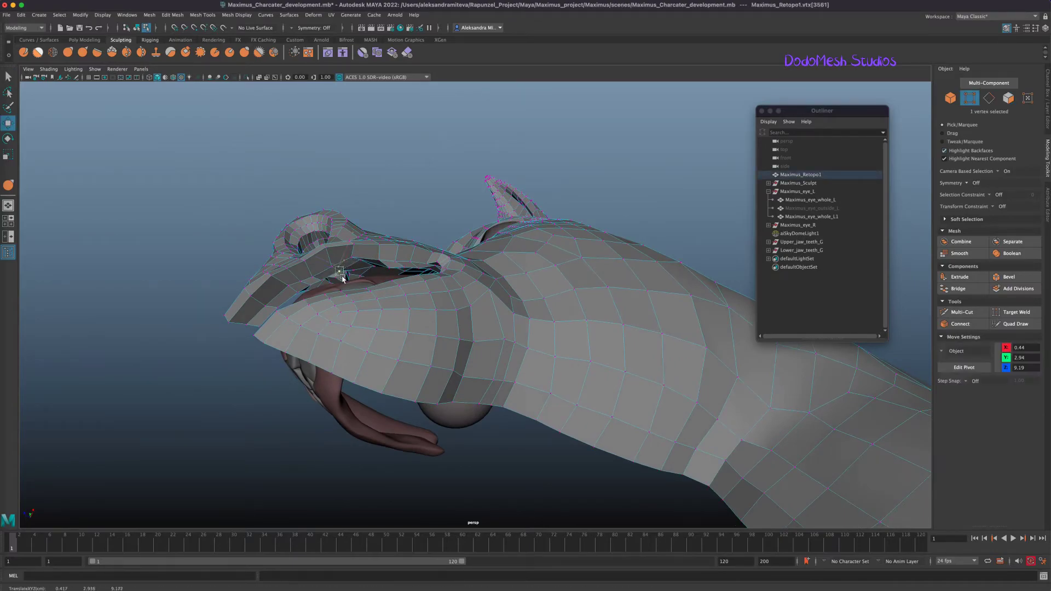
pyautogui.click(360, 261)
pyautogui.keyDown('alt'); pyautogui.moveTo(497, 438); pyautogui.dragTo(522, 460); pyautogui.keyUp('alt')
# - Adjust single inner lip vertices near the front of the upper gum on the remaining half
pyautogui.click(407, 423)
pyautogui.keyDown('alt'); pyautogui.moveTo(404, 423); pyautogui.dragTo(473, 480); pyautogui.keyUp('alt')
pyautogui.click(586, 387)
pyautogui.keyDown('alt'); pyautogui.moveTo(587, 386); pyautogui.dragTo(699, 392); pyautogui.keyUp('alt')
pyautogui.keyDown('alt'); pyautogui.moveTo(720, 380); pyautogui.dragTo(683, 377, button='right'); pyautogui.keyUp('alt')
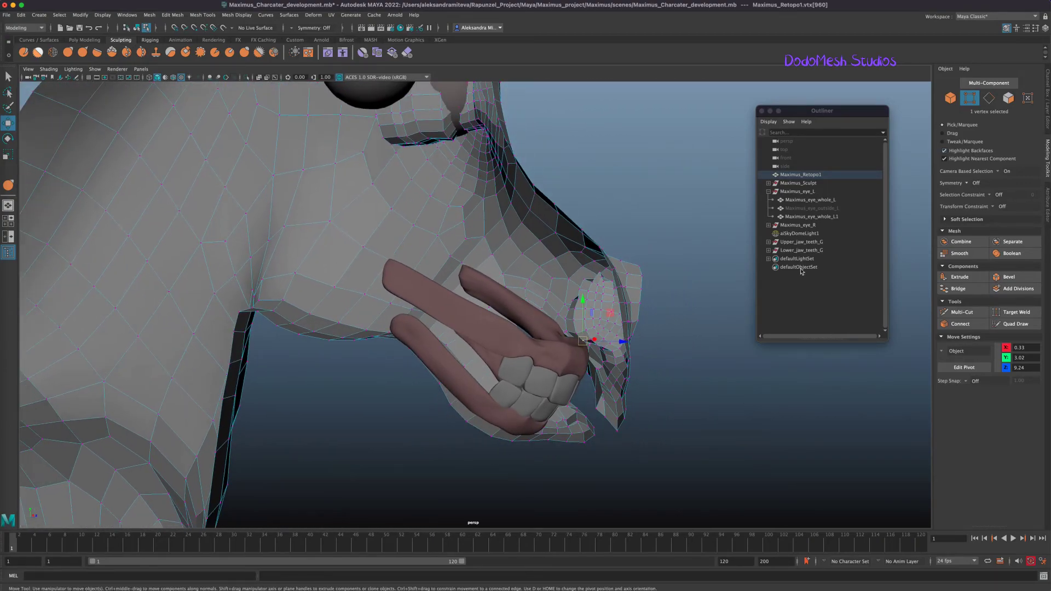